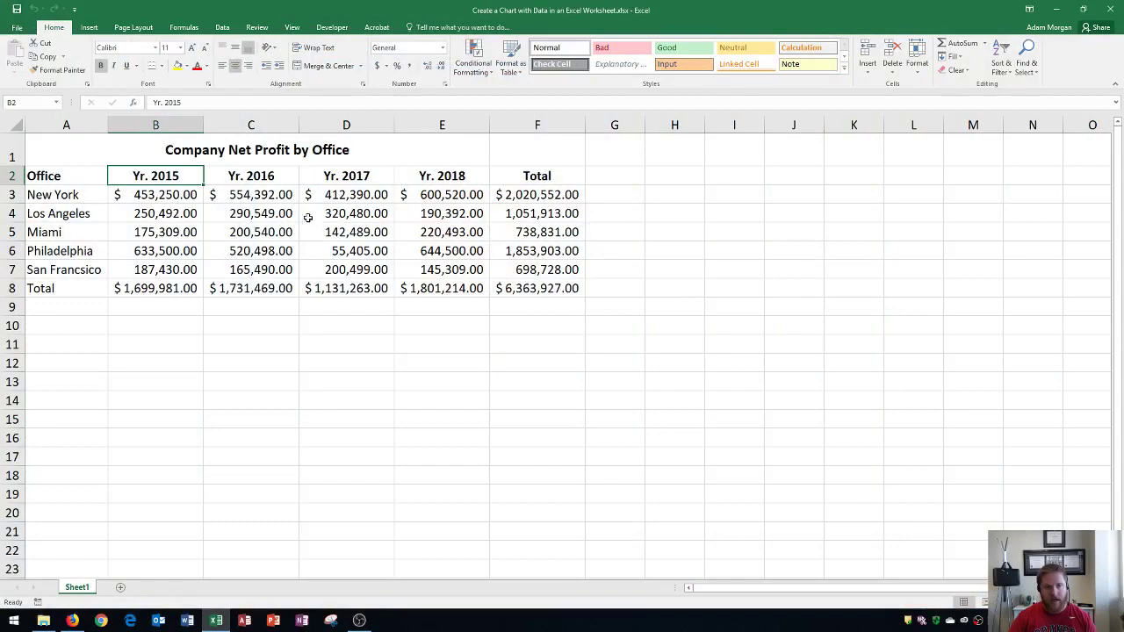
Examine the year headings, office names and yearly profit figures in the Company Net Profit by Office table.
scroll(322, 258, "up", 4, "ctrl")
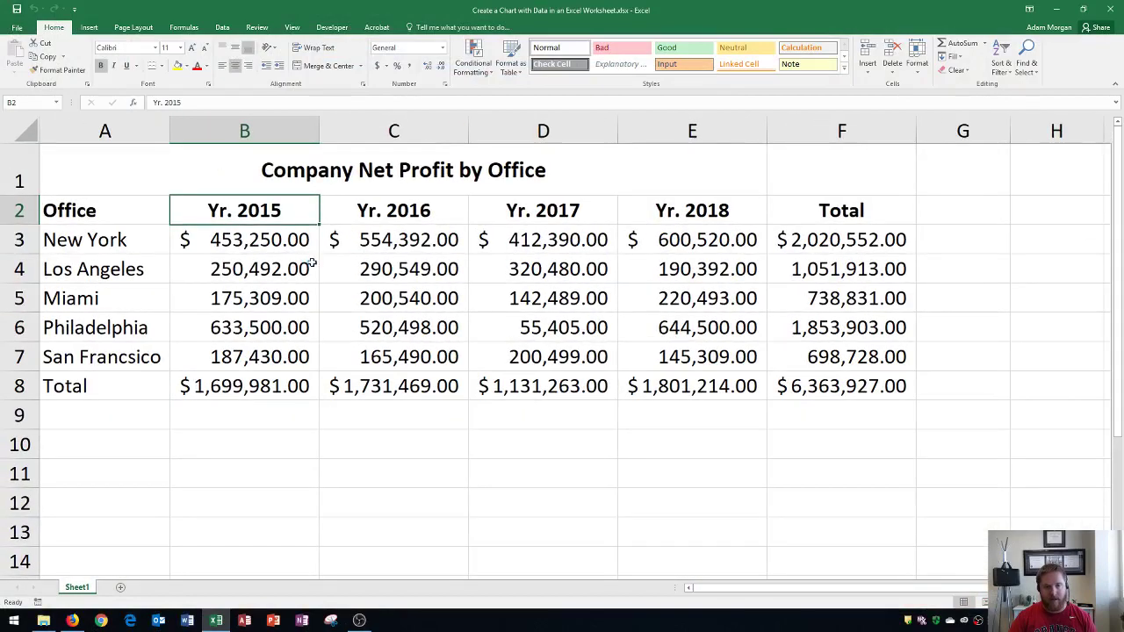
scroll(311, 263, "up", 3, "ctrl")
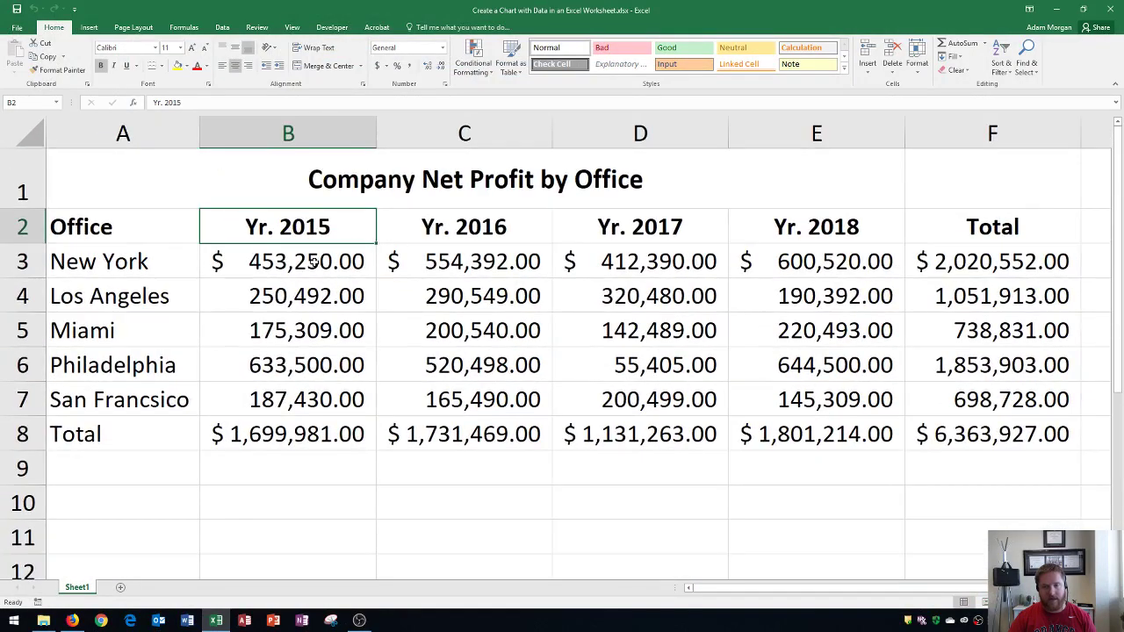
left_click(24, 227)
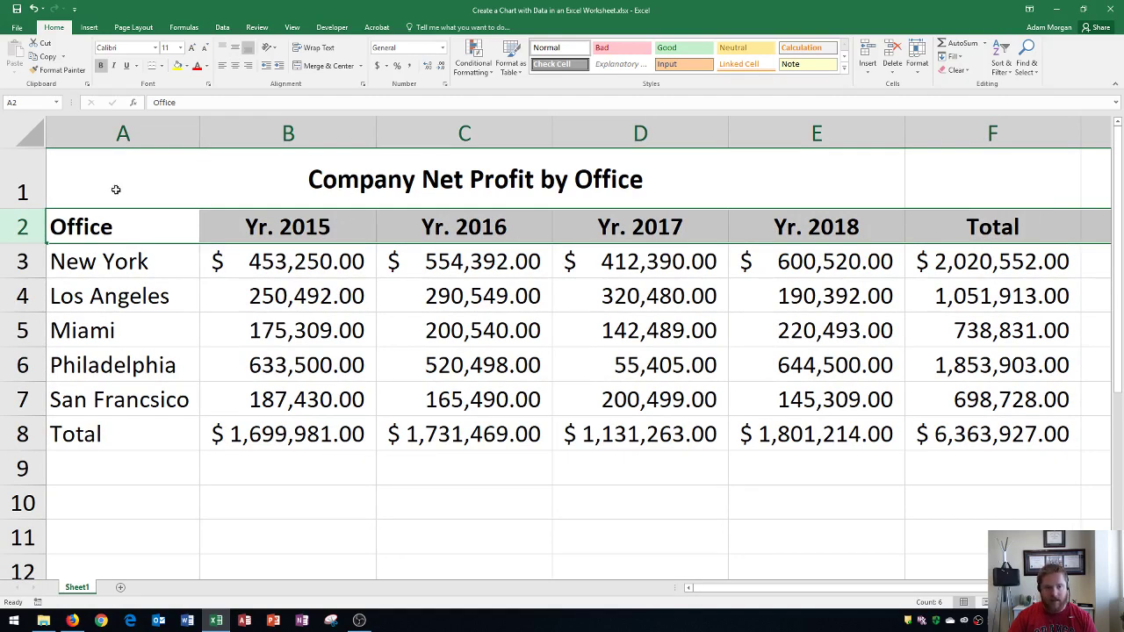
left_click(119, 145)
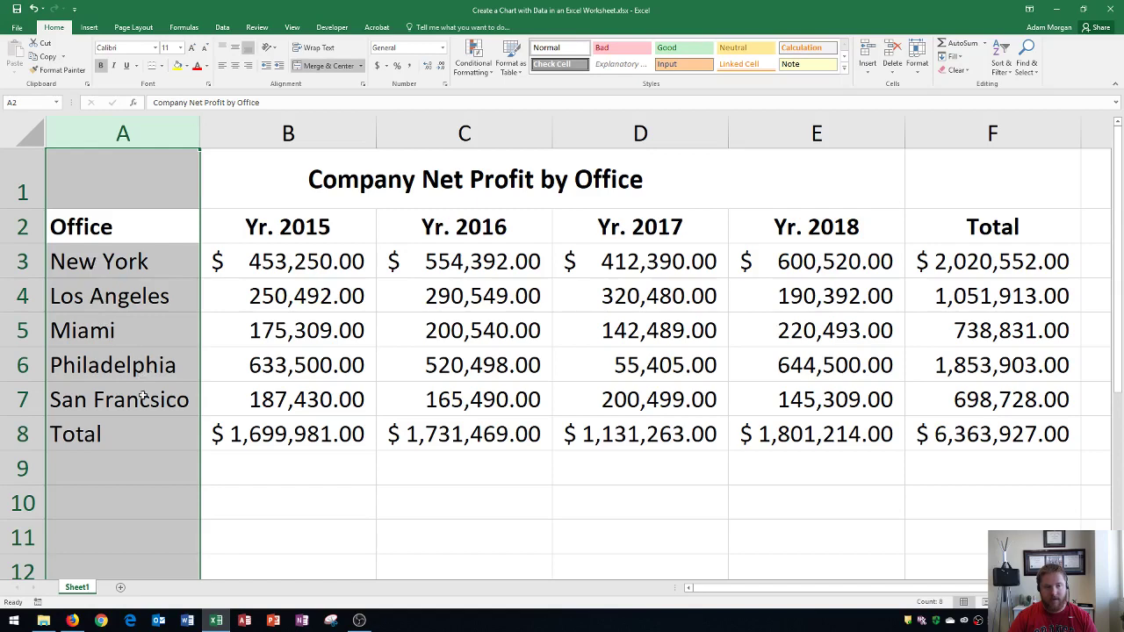
scroll(580, 345, "down", 1)
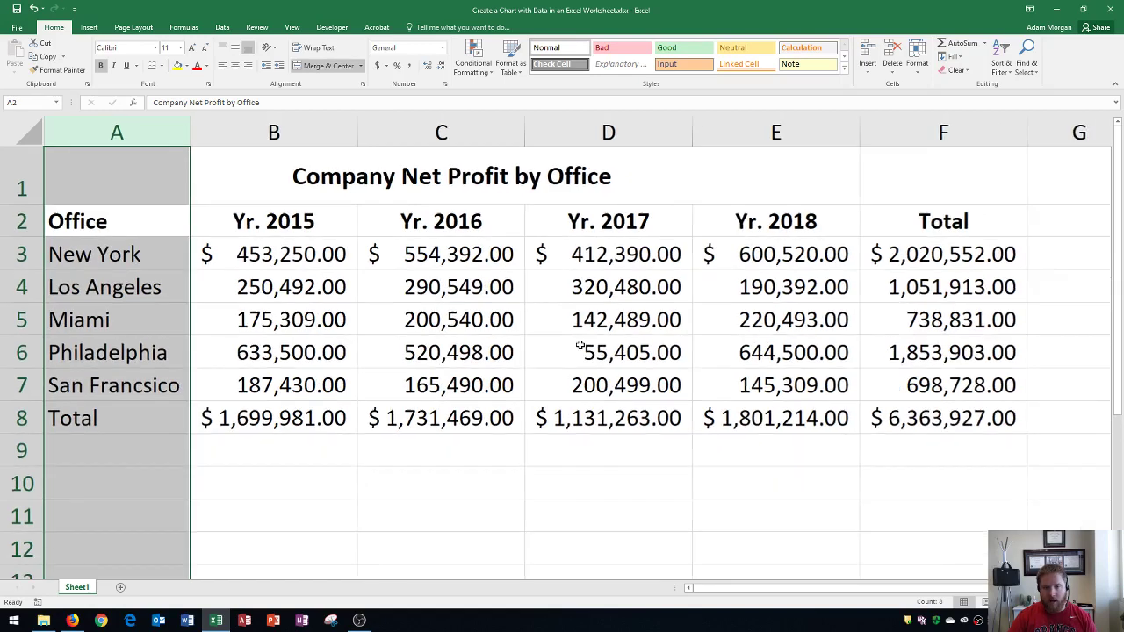
left_click(535, 342)
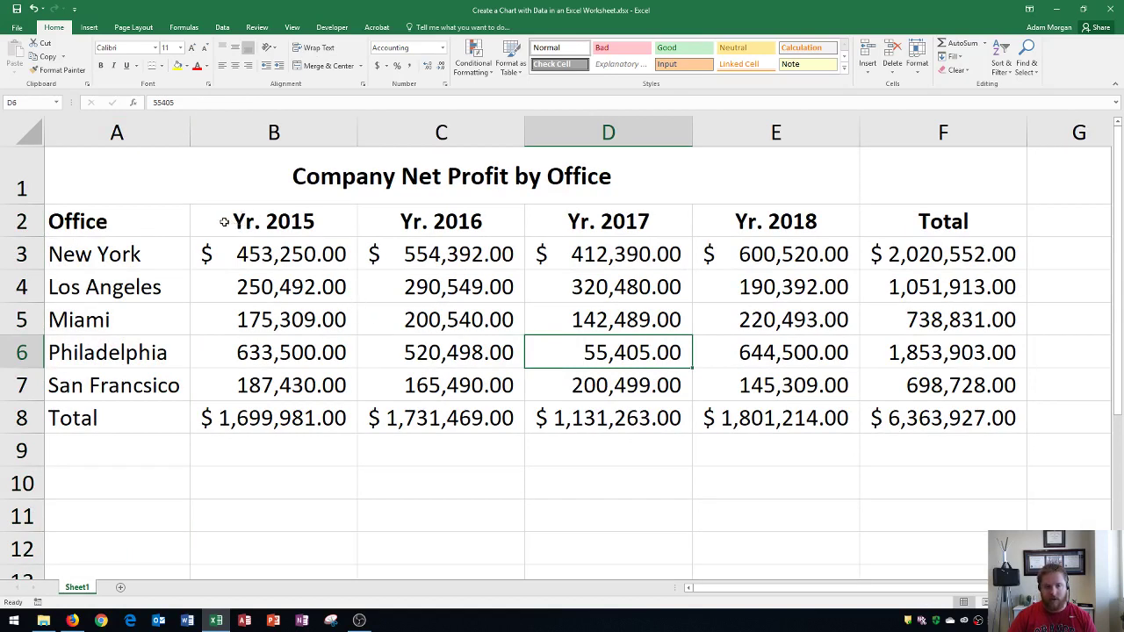
left_click_drag(219, 222, 748, 221)
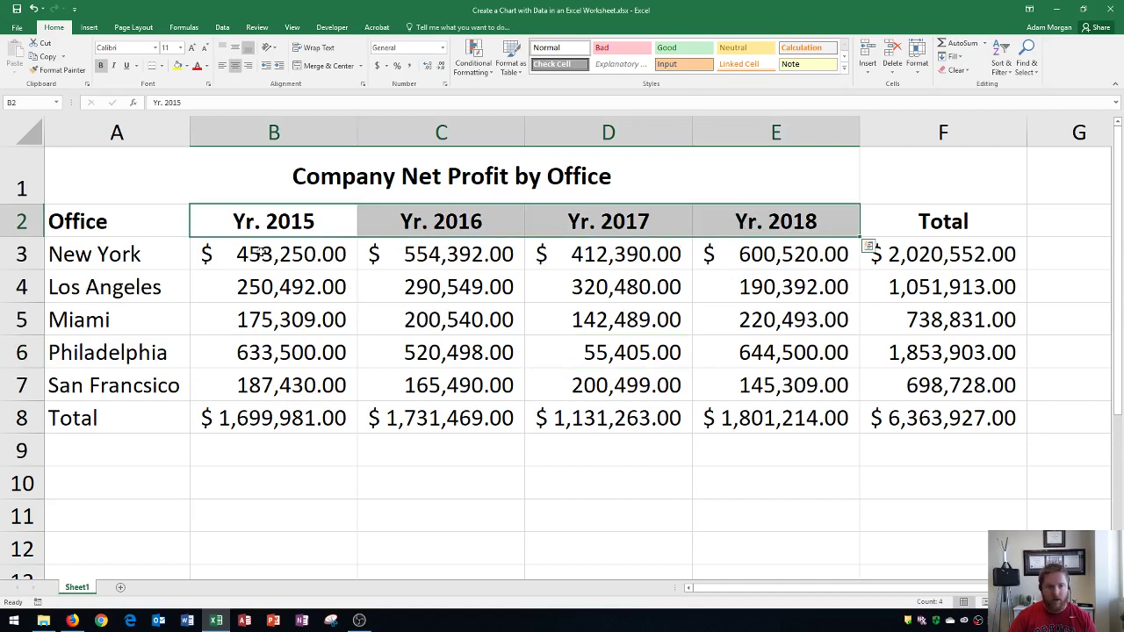
left_click(265, 254)
left_click_drag(265, 254, 773, 374)
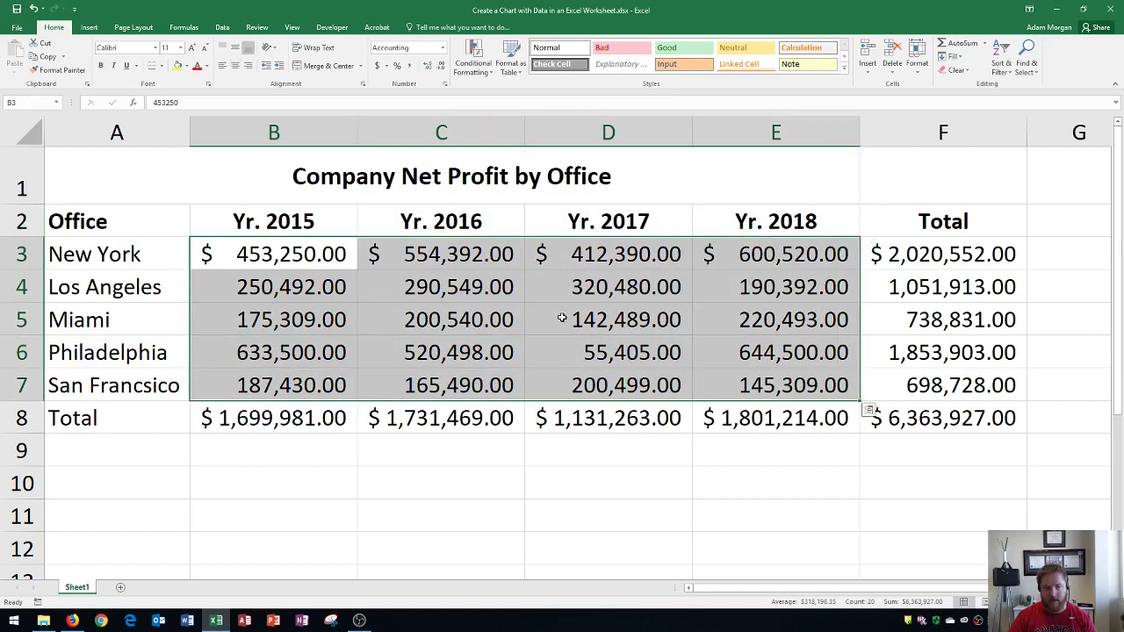
left_click_drag(83, 220, 86, 383)
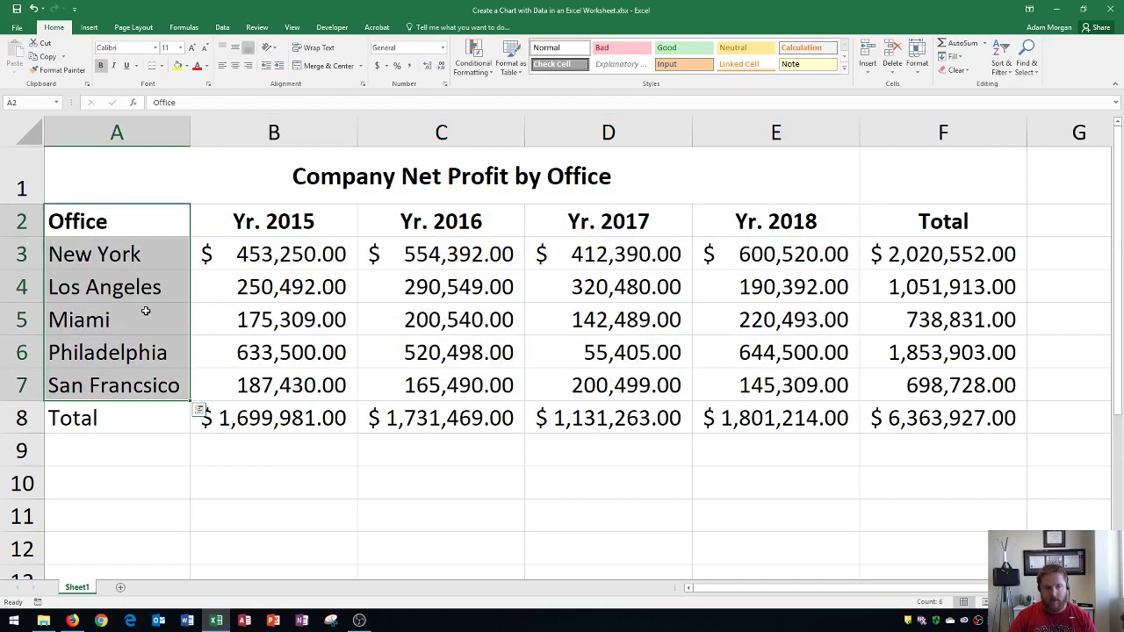
left_click(425, 373)
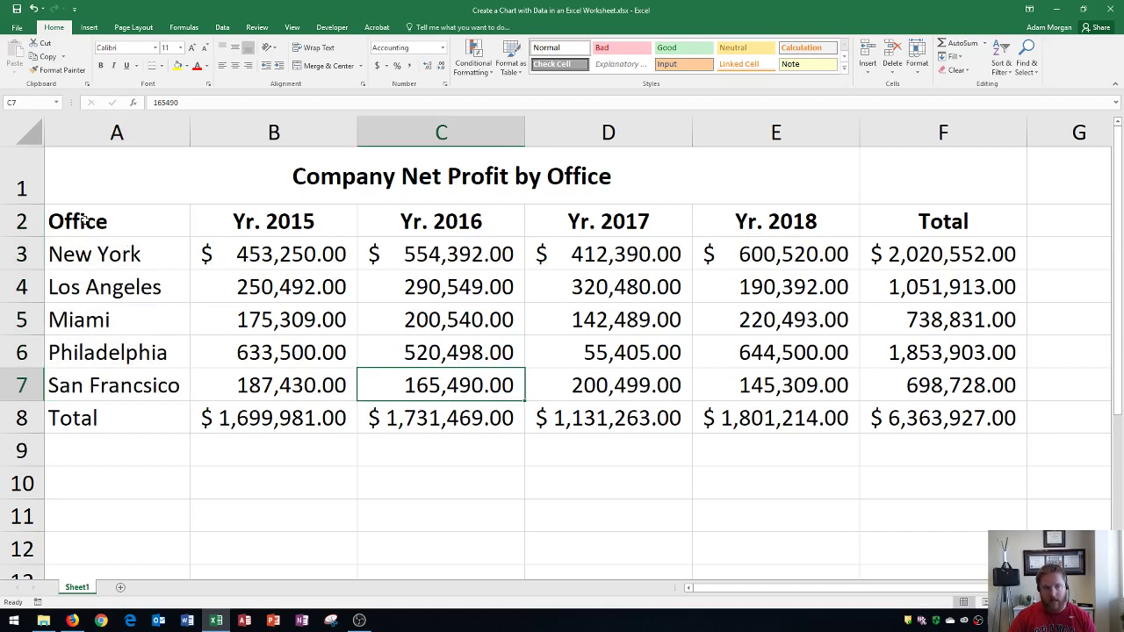
left_click(302, 318)
Select the office data with its year headings in A2:E7, without the totals, and bring up the recommended charts for it.
left_click(81, 221)
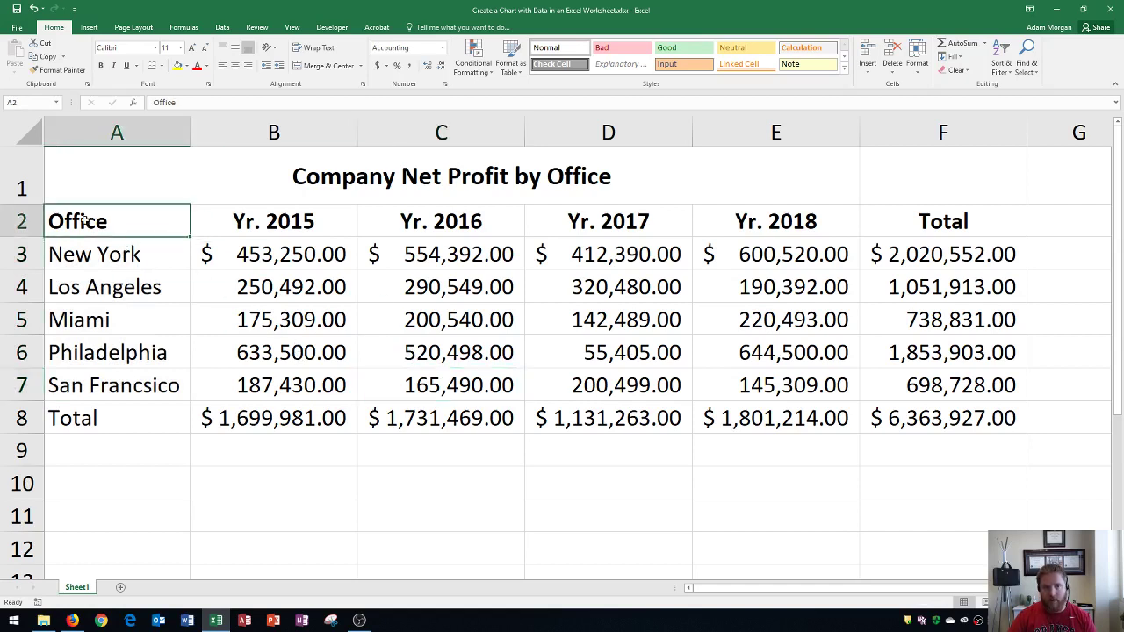
left_click_drag(82, 221, 808, 382)
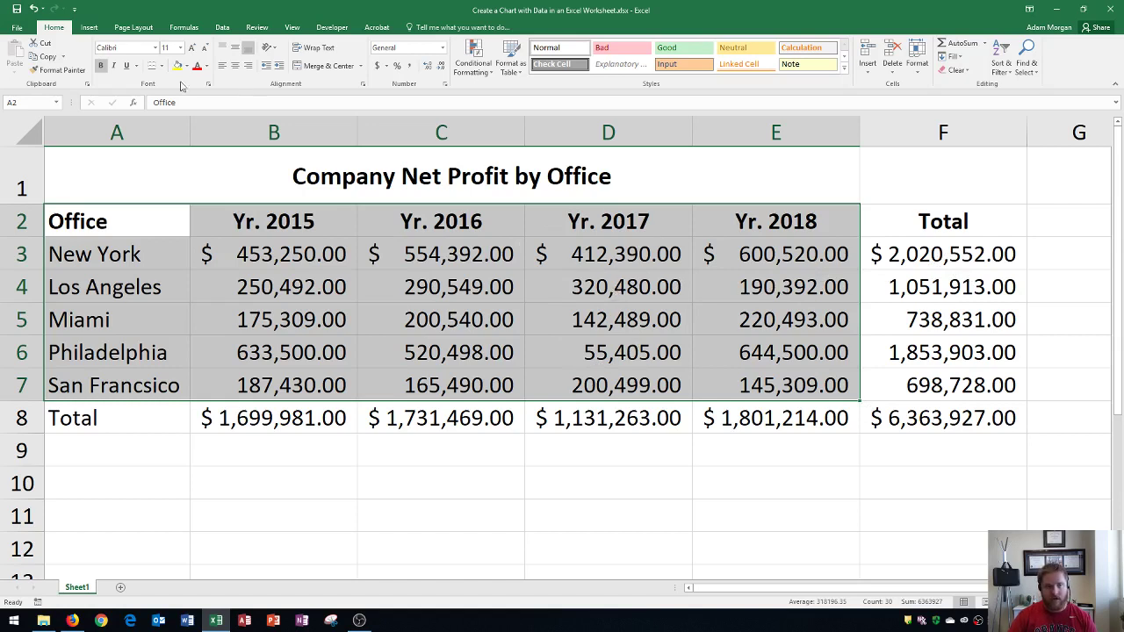
left_click(89, 28)
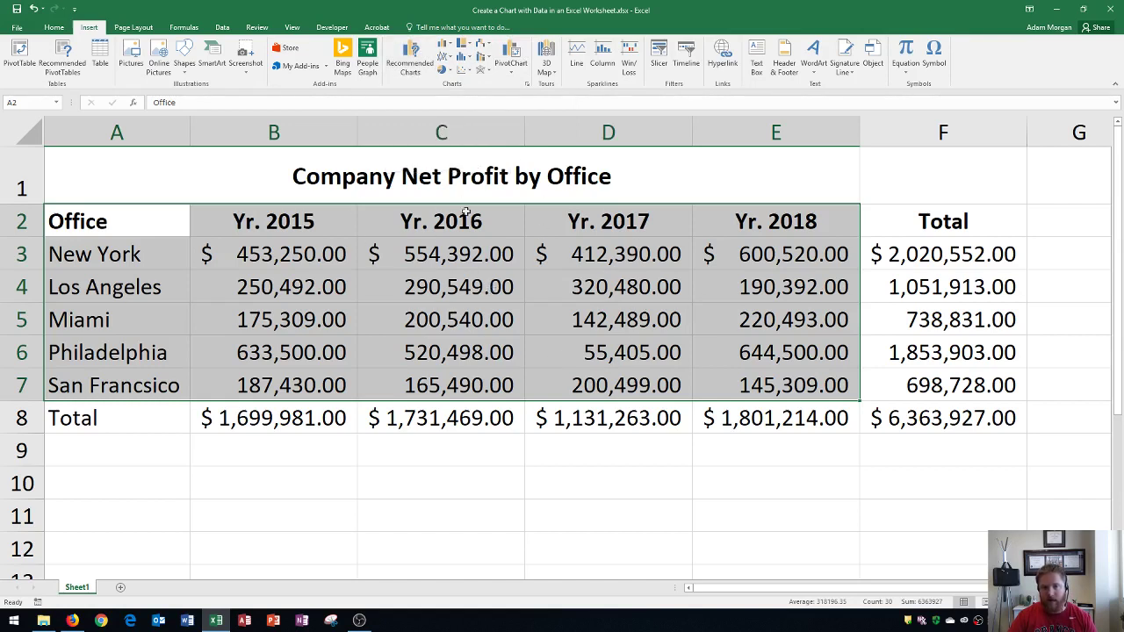
left_click(408, 69)
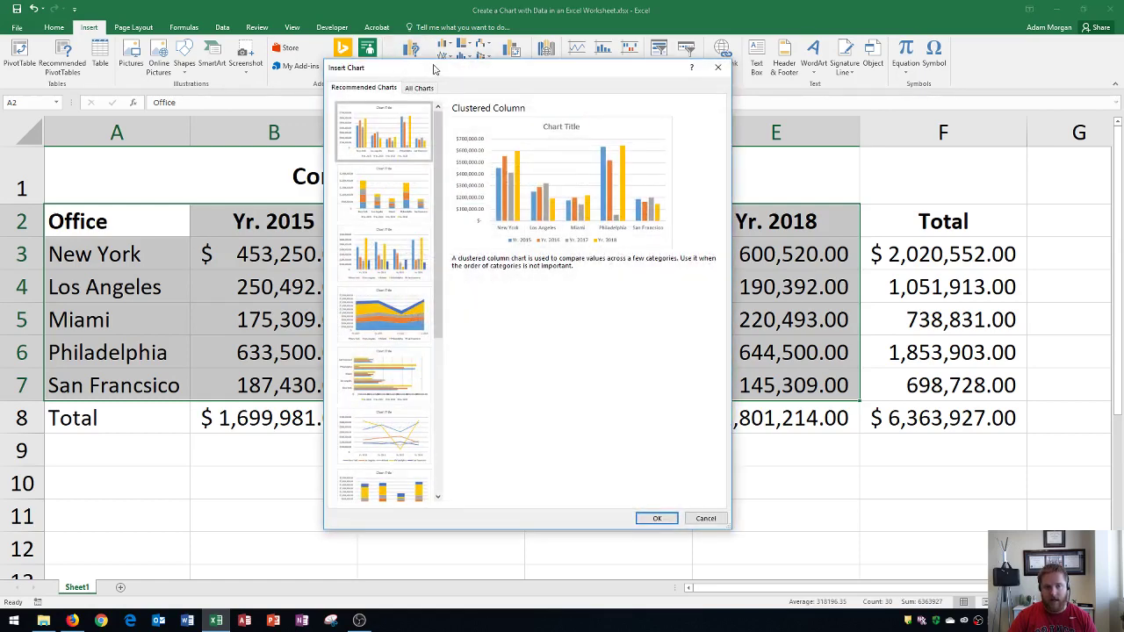
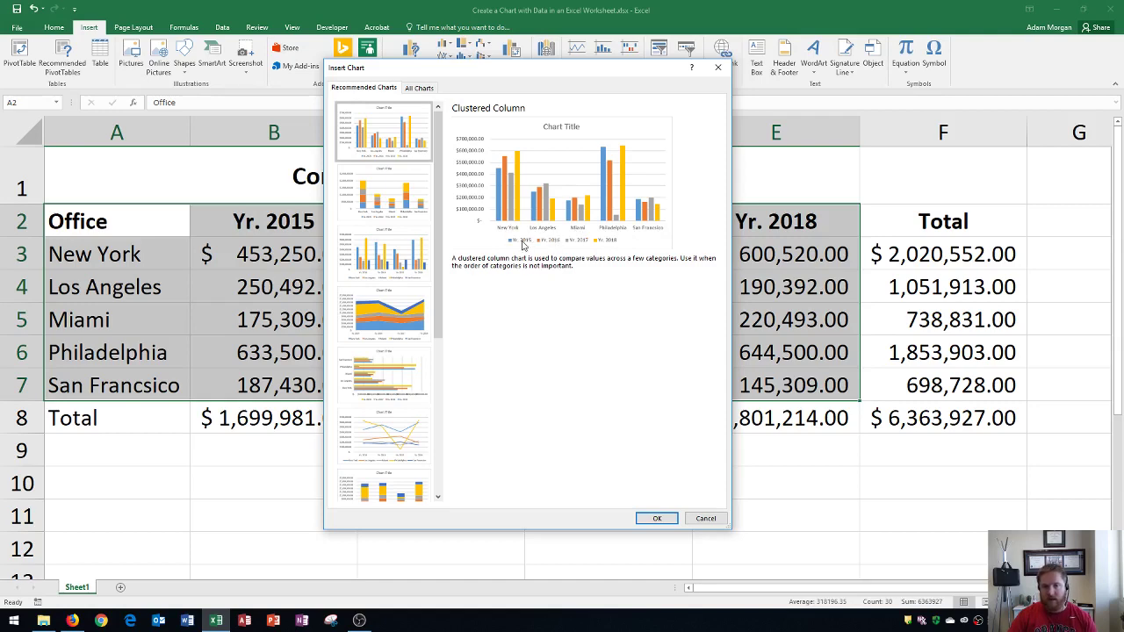
Preview the recommended charts for the profit data, including the stacked column, stacked area, clustered bar and scatter types.
left_click(384, 201)
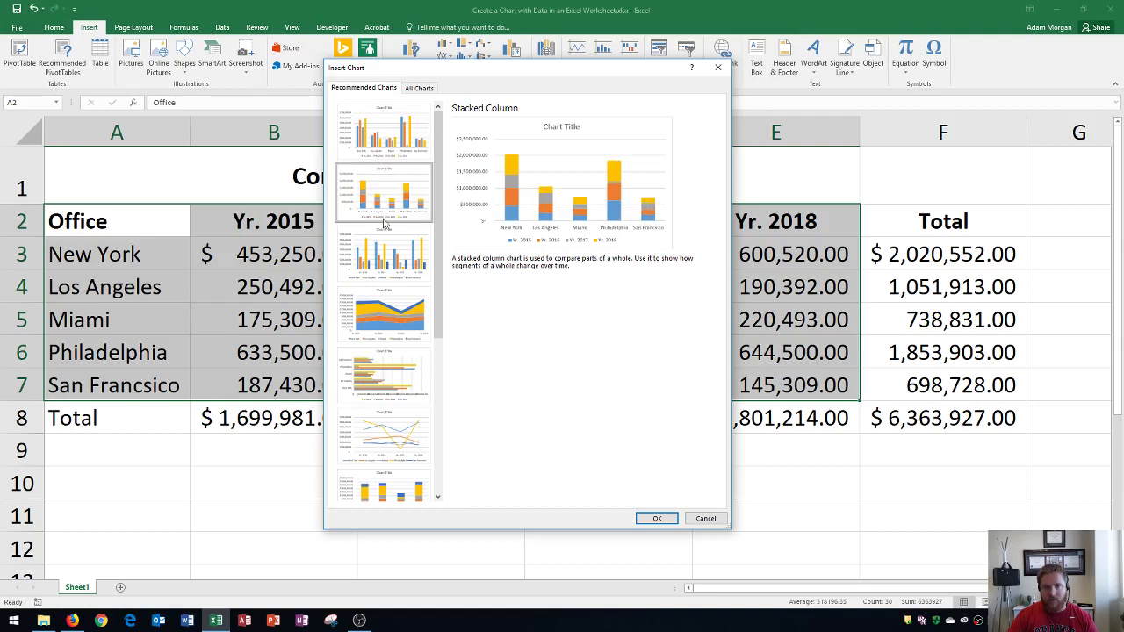
left_click(387, 252)
left_click(381, 310)
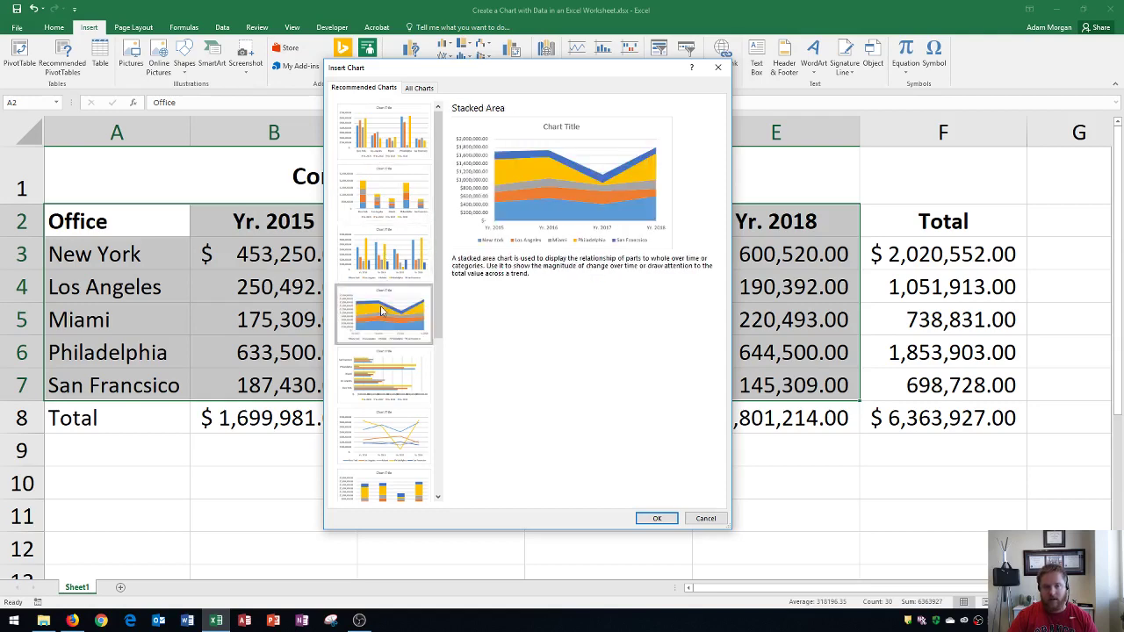
scroll(383, 303, "down", 1)
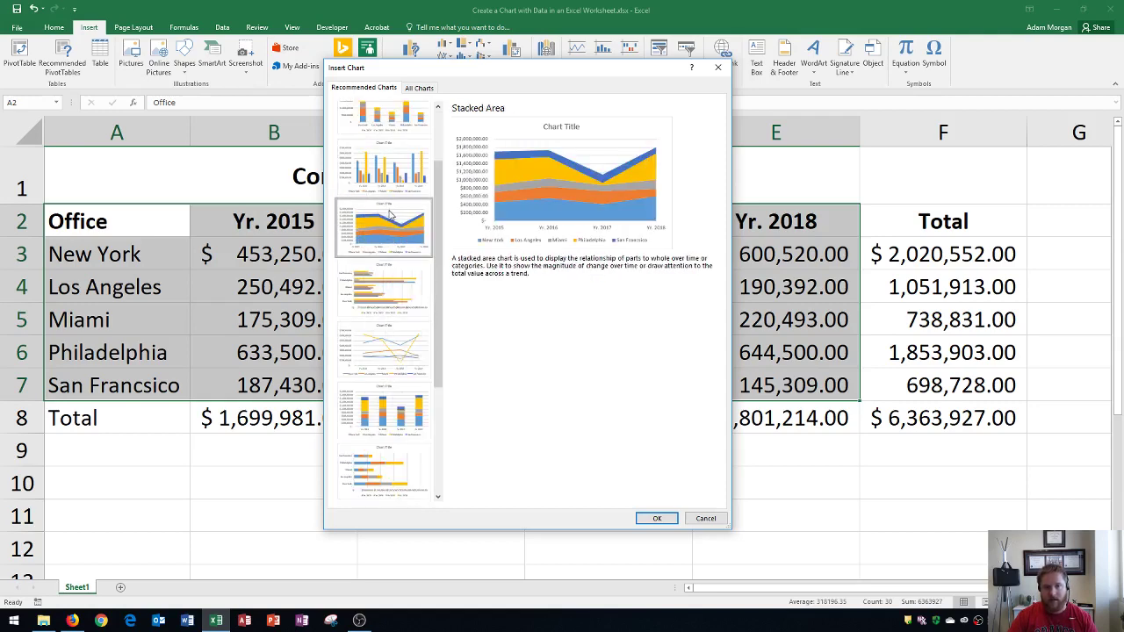
scroll(389, 287, "up", 1)
left_click(387, 367)
scroll(378, 350, "down", 3)
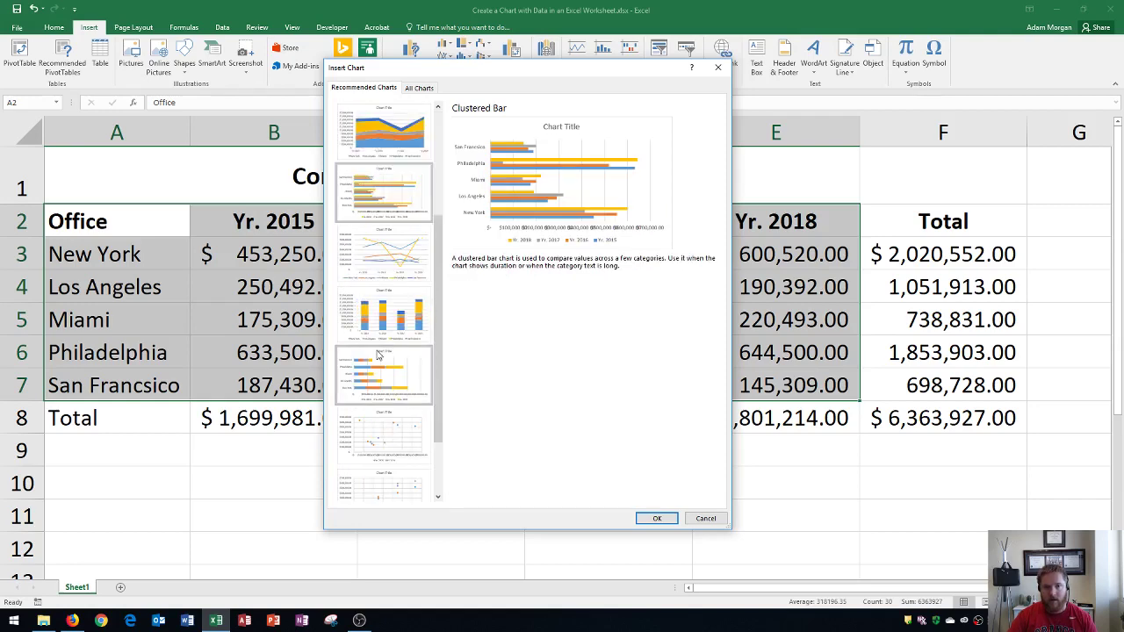
left_click(378, 272)
left_click(383, 330)
scroll(383, 327, "down", 2)
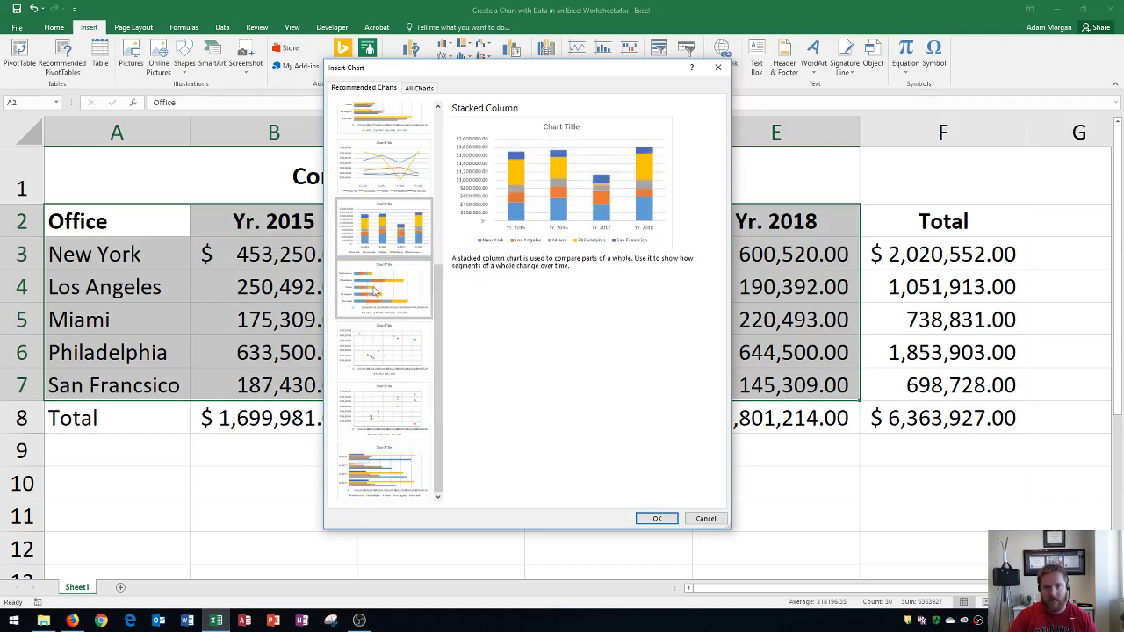
left_click(383, 301)
left_click(385, 355)
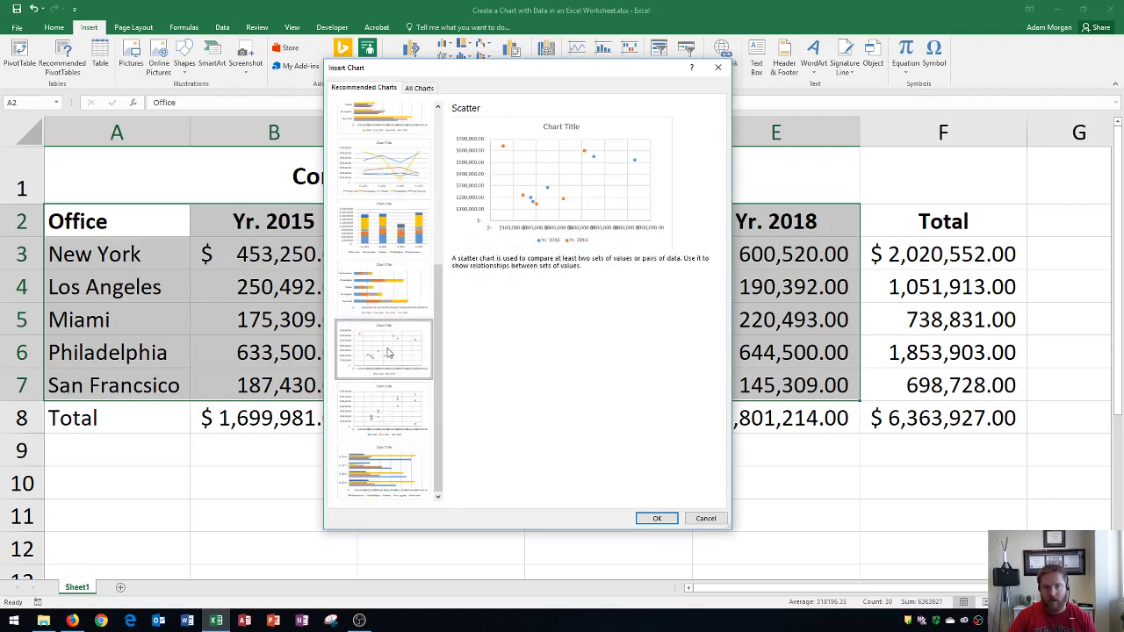
left_click(399, 482)
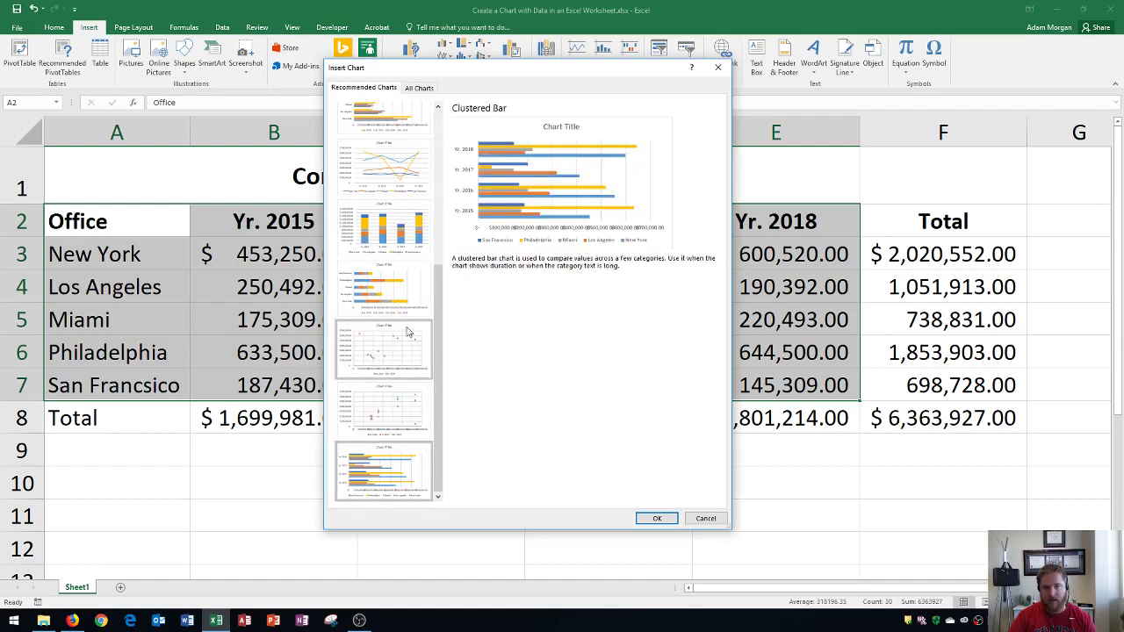
scroll(416, 337, "up", 5)
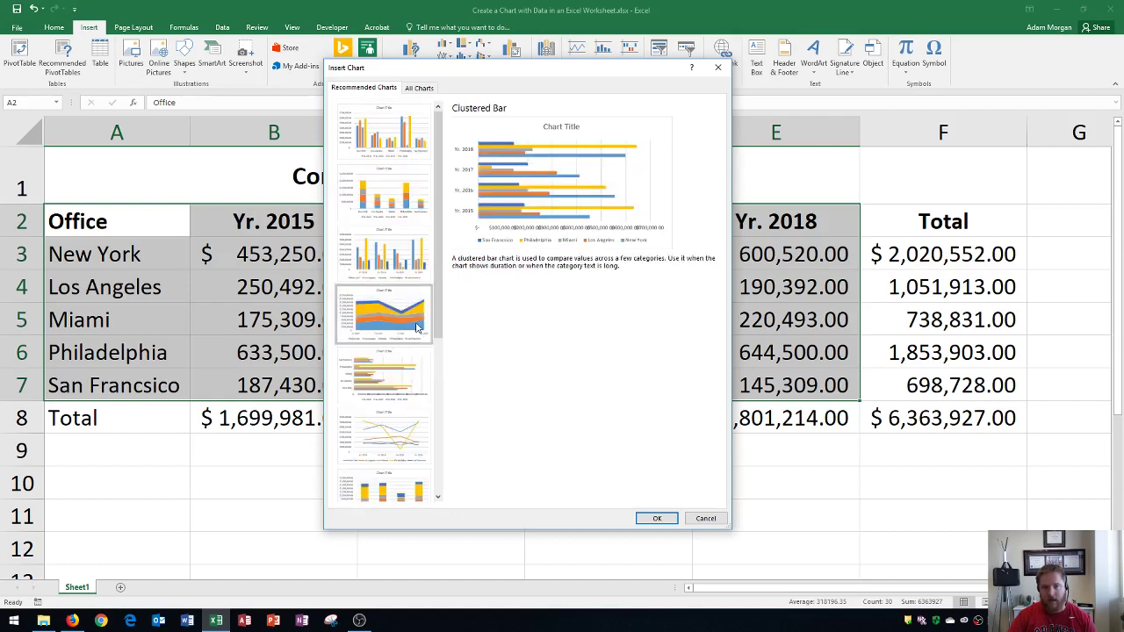
Compare the clustered column chart grouped by office with the clustered column chart grouped by year.
left_click(387, 145)
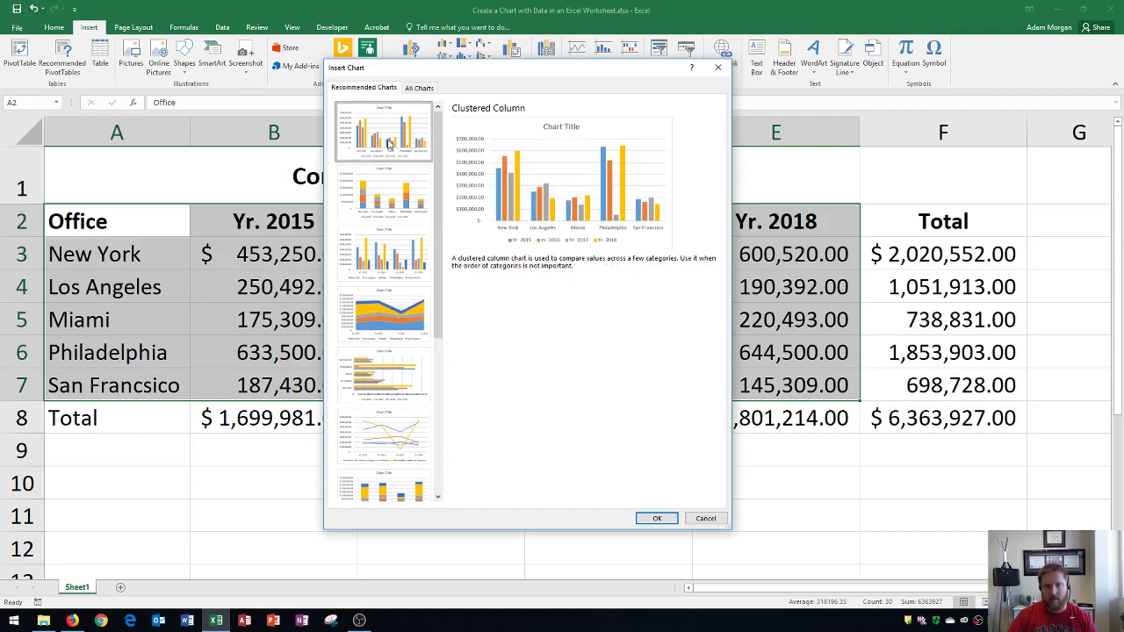
left_click(407, 261)
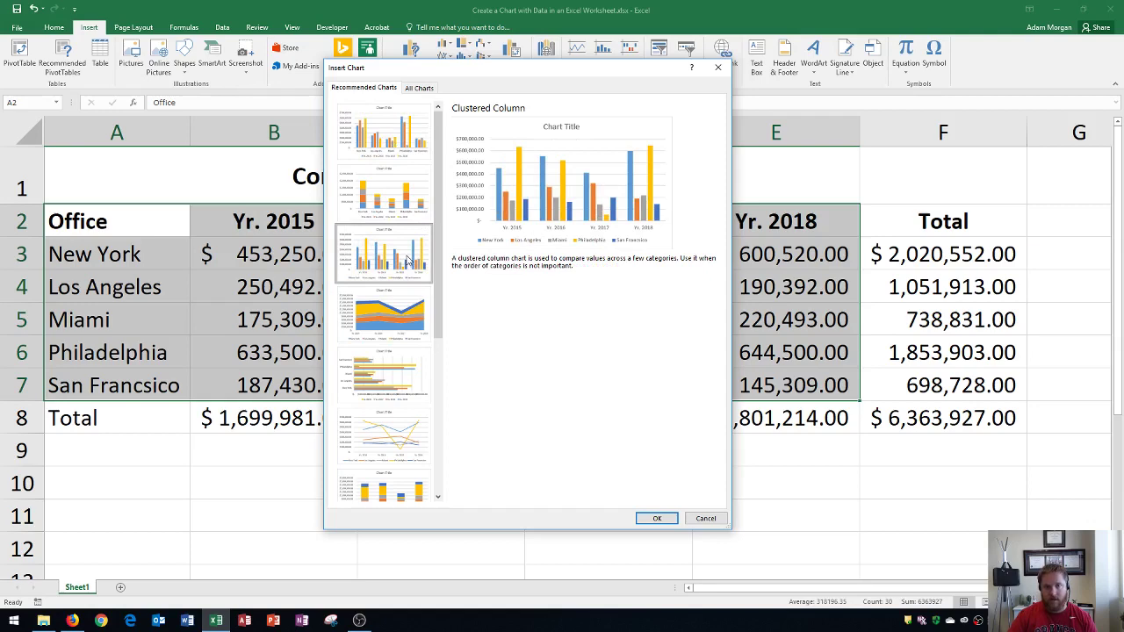
left_click(391, 129)
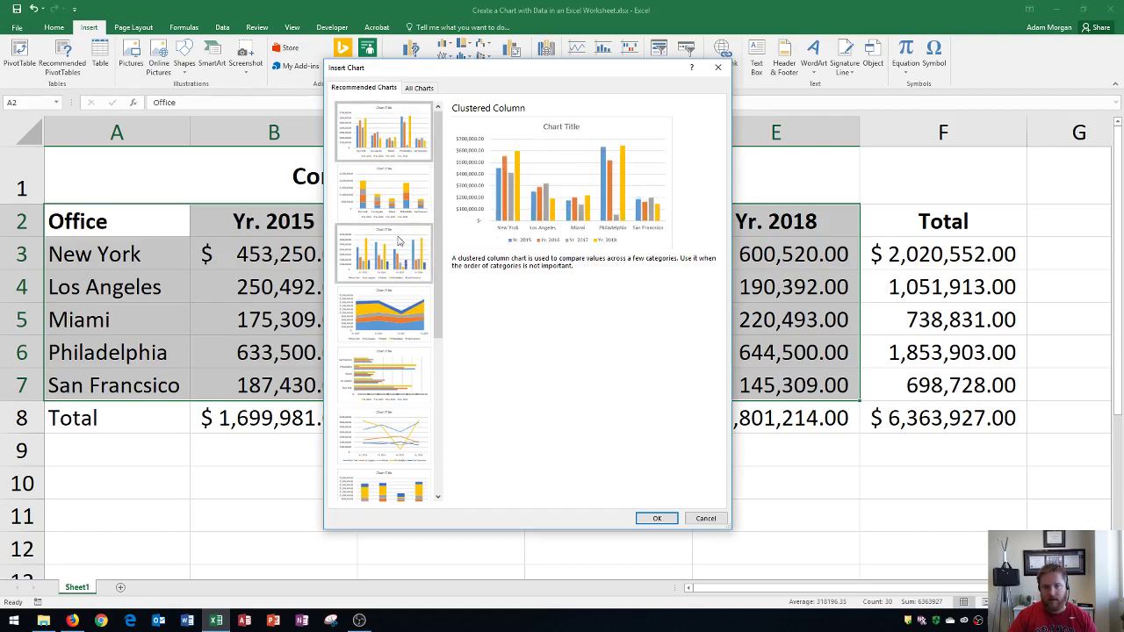
left_click(402, 254)
left_click(391, 132)
left_click(402, 255)
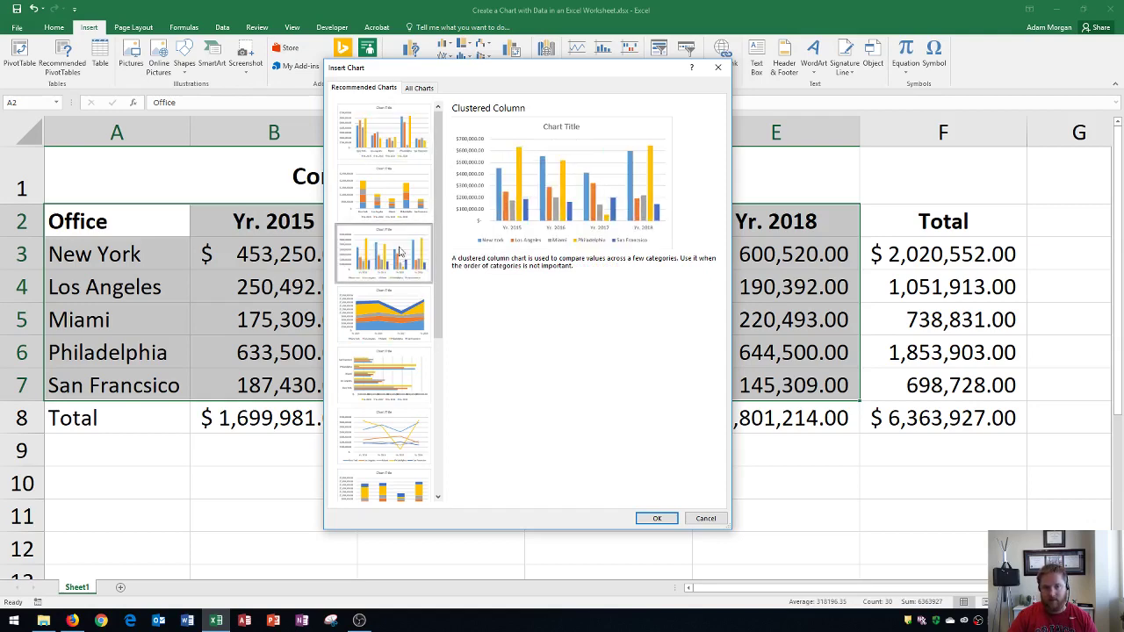
left_click(391, 129)
left_click(402, 254)
left_click(402, 127)
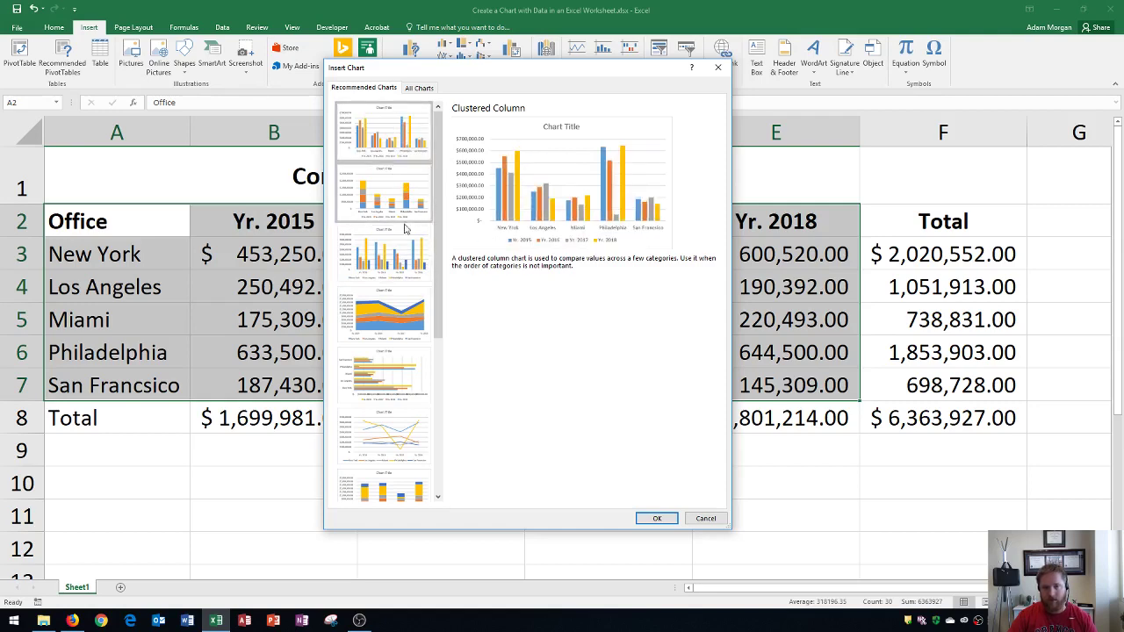
left_click(399, 255)
left_click(395, 130)
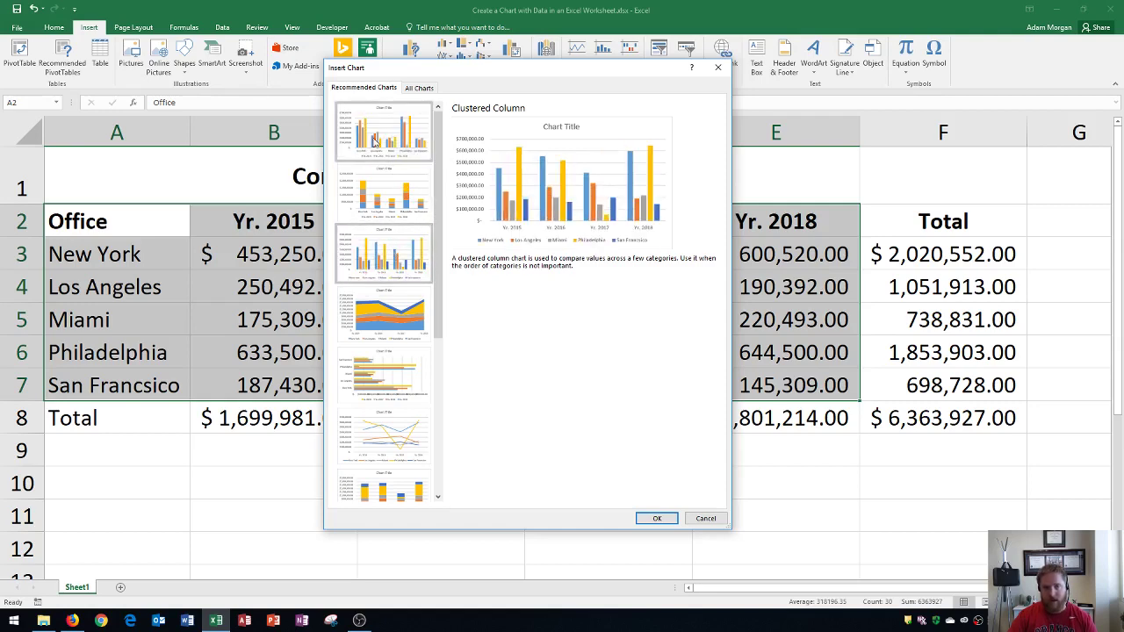
left_click(379, 129)
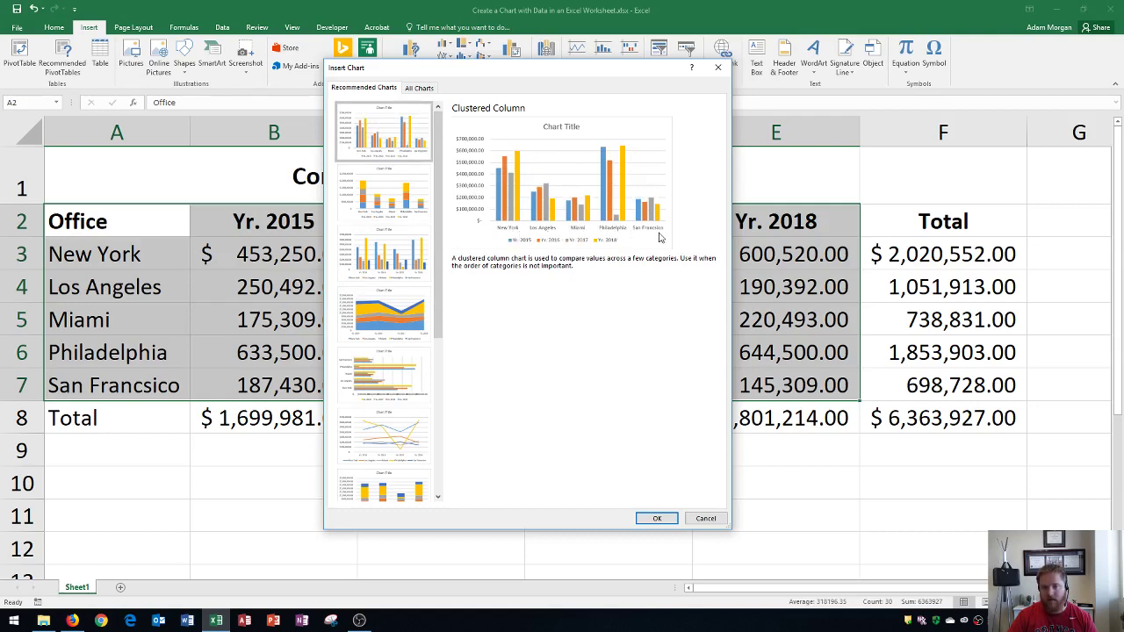
left_click(390, 262)
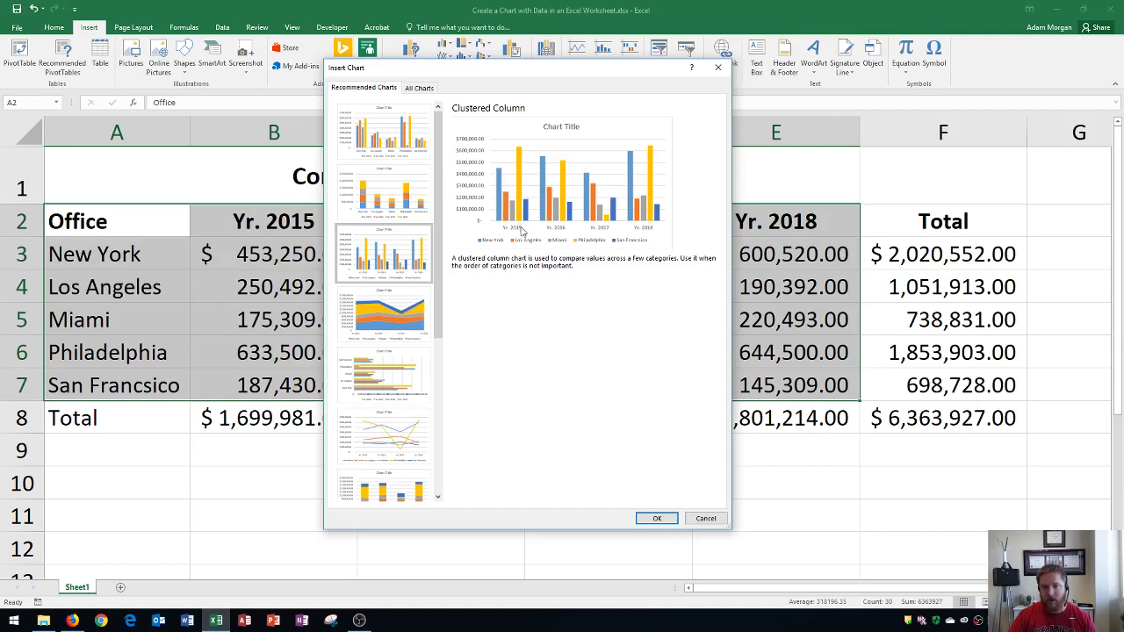
left_click(398, 146)
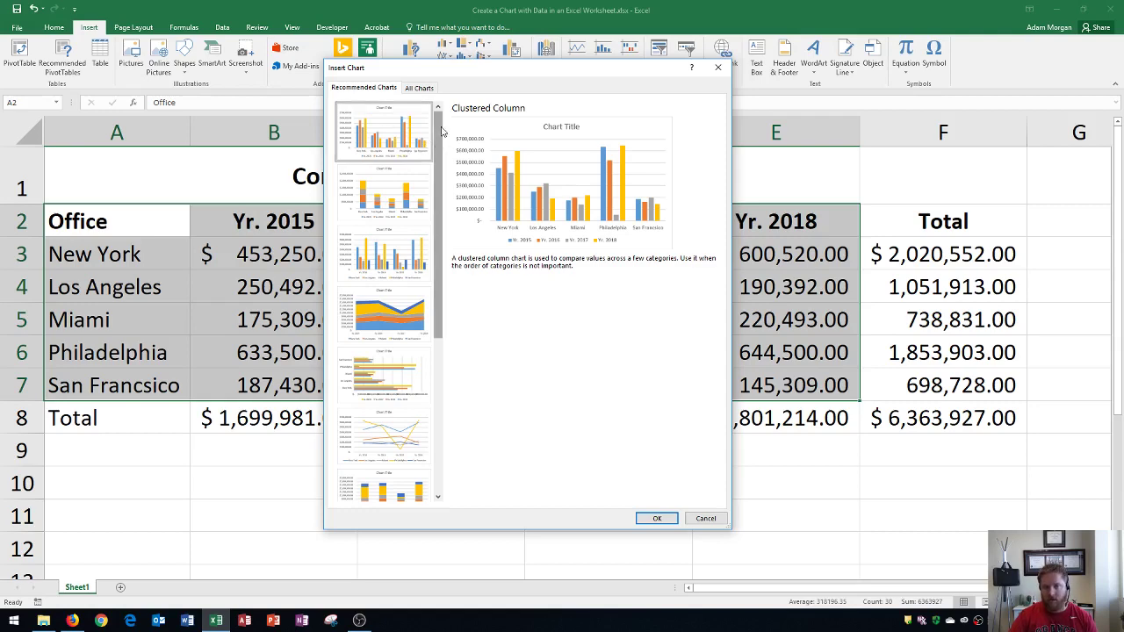
Preview the column, pie, bar and area types in the full list of charts for the profit data.
left_click(420, 88)
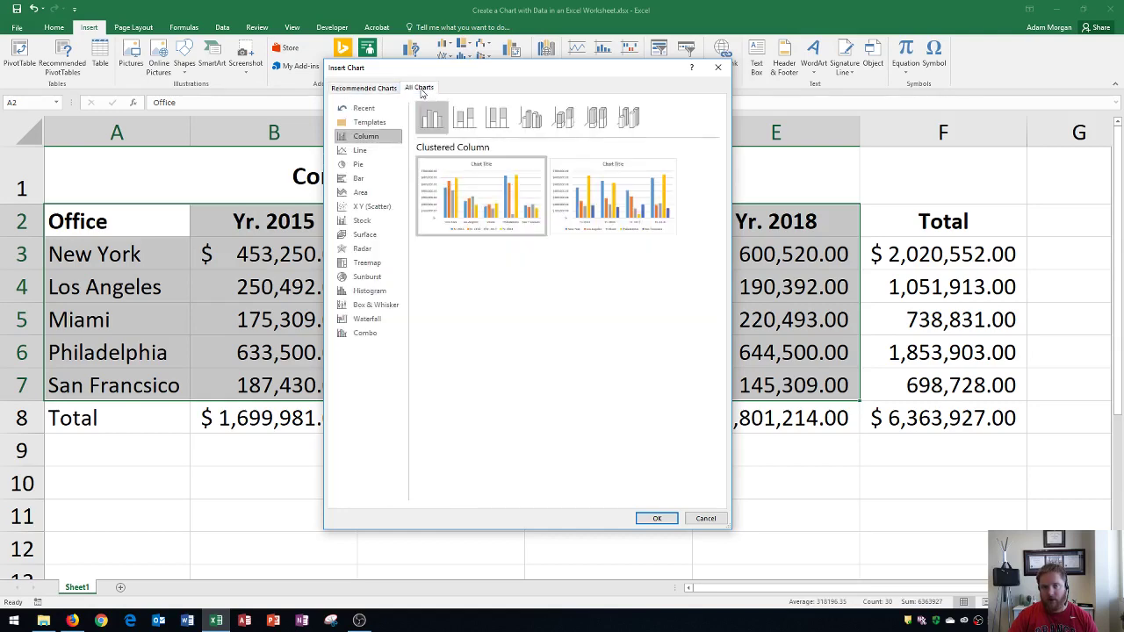
left_click(360, 165)
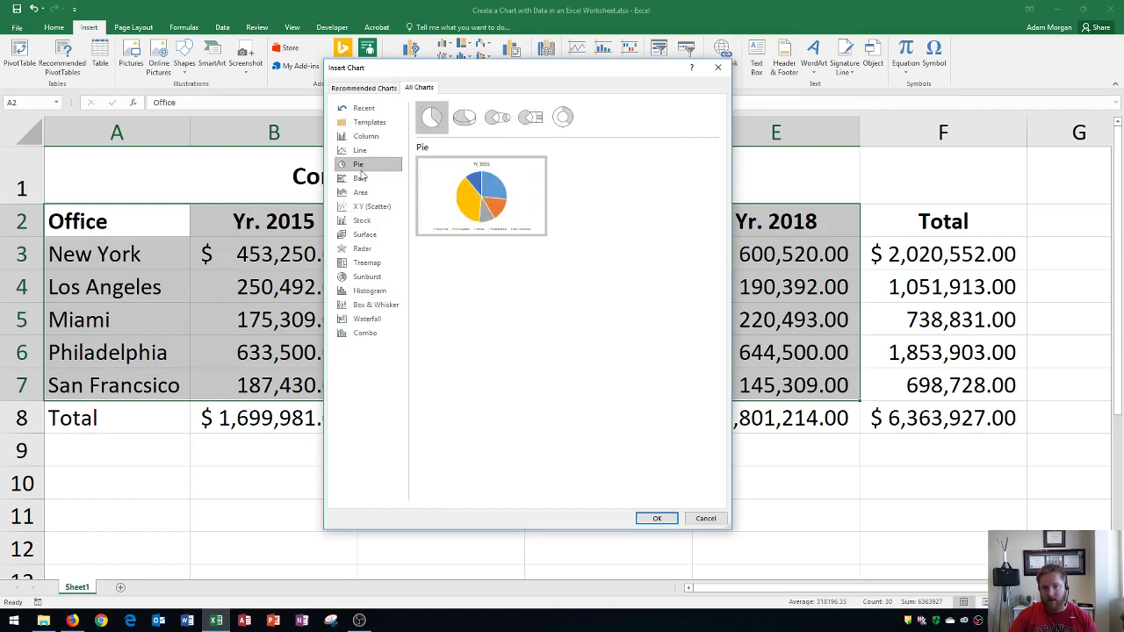
mouse_move(493, 200)
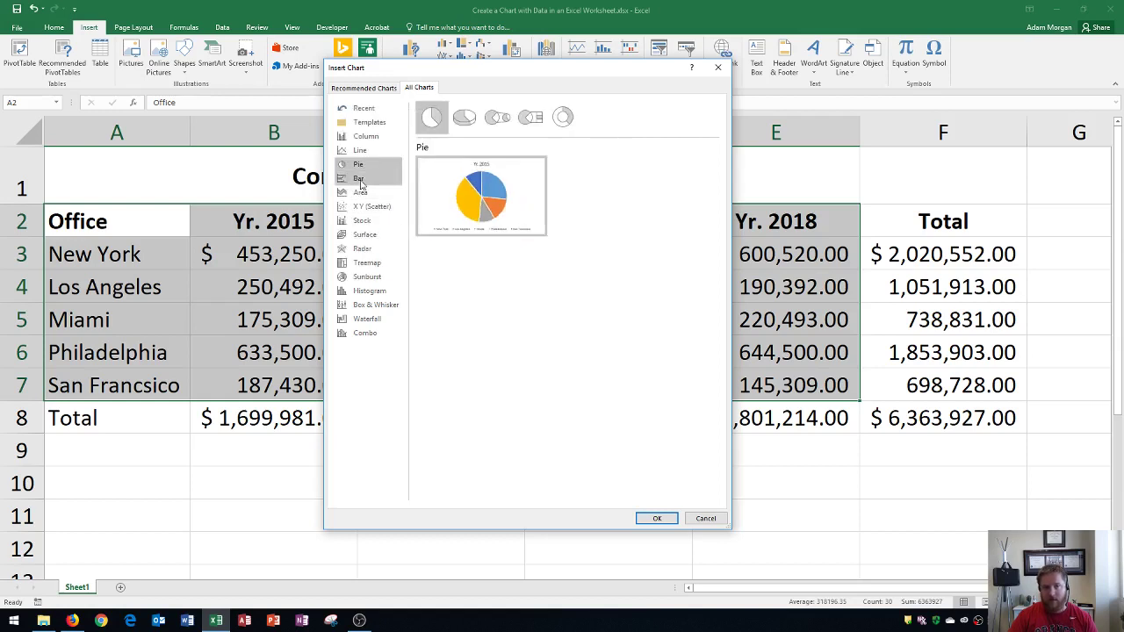
left_click(359, 179)
left_click(360, 192)
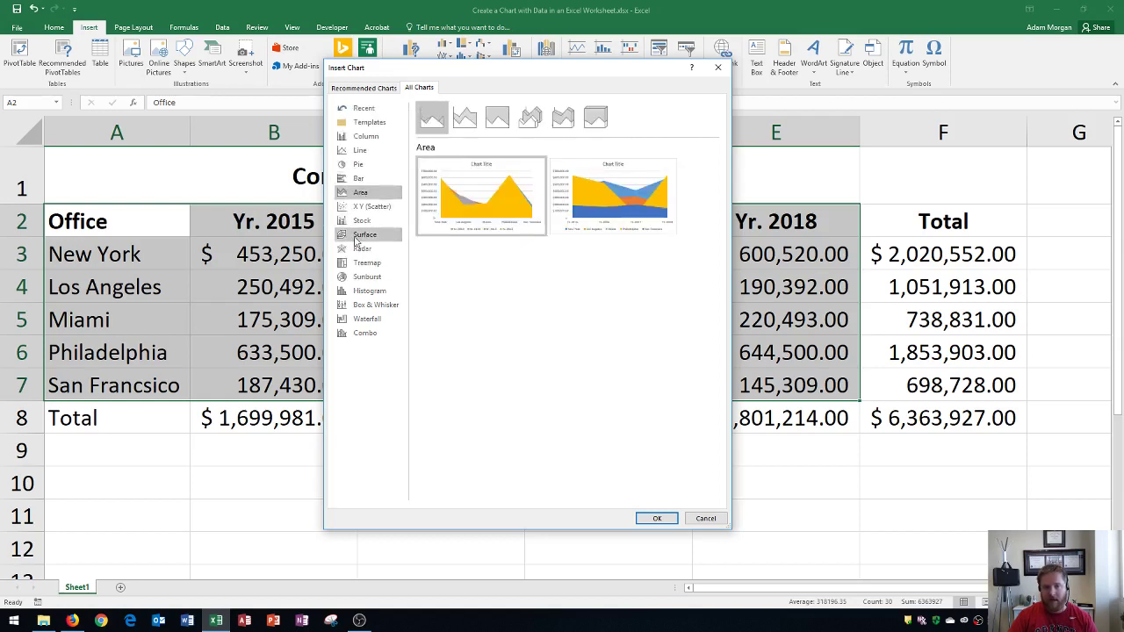
Insert the recommended clustered column chart grouped by office and place it directly below the profit table, starting at column B.
left_click(360, 88)
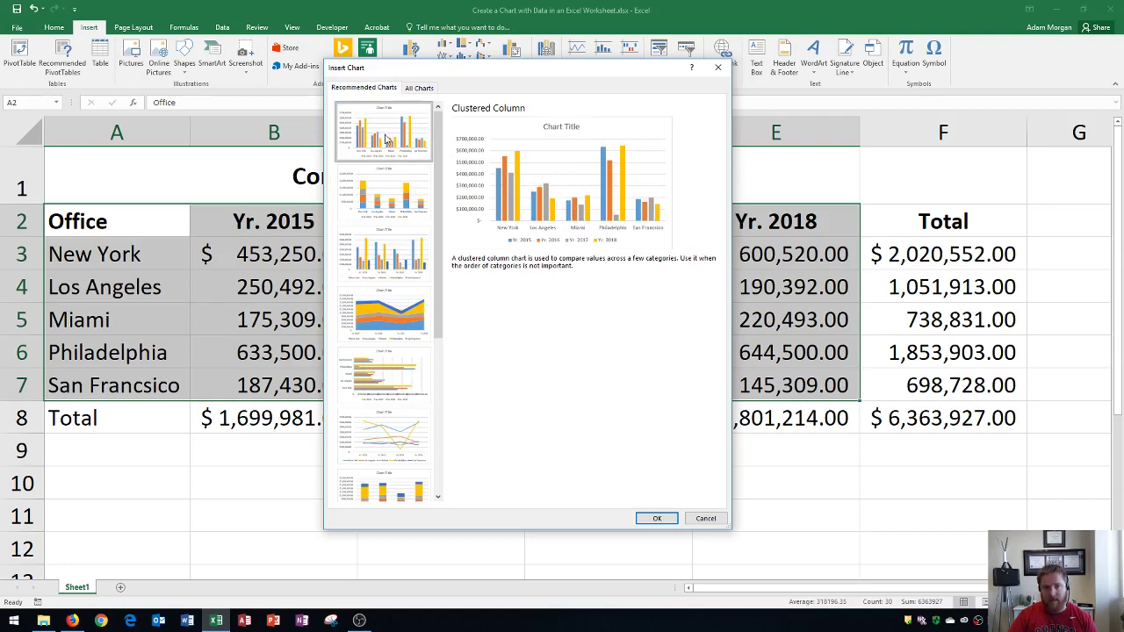
left_click(657, 519)
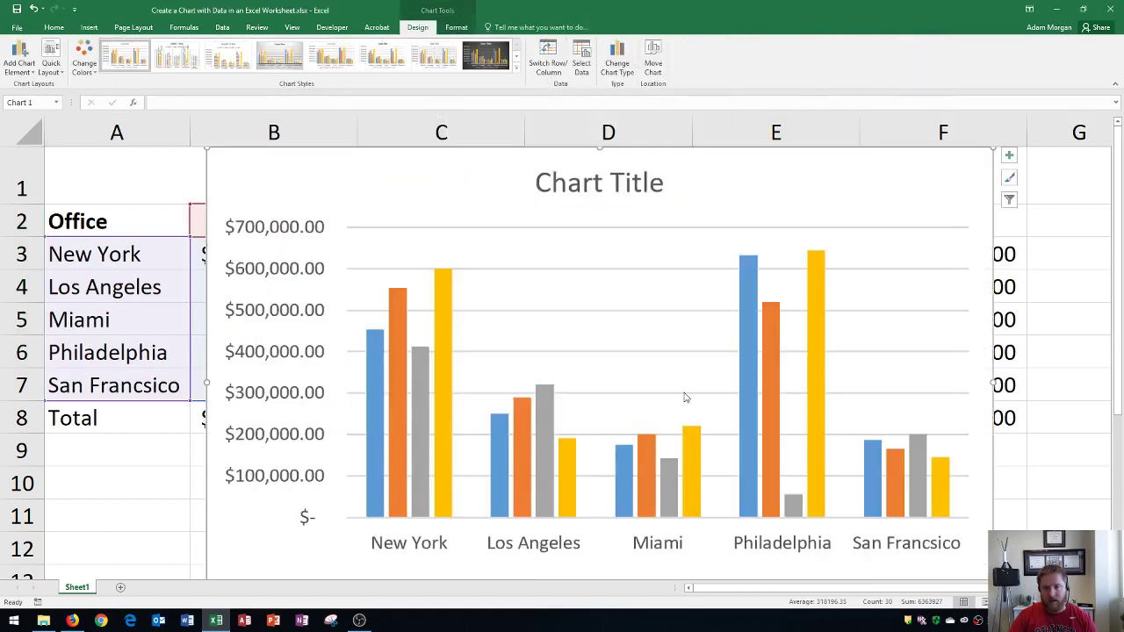
scroll(890, 373, "down", 2, "ctrl")
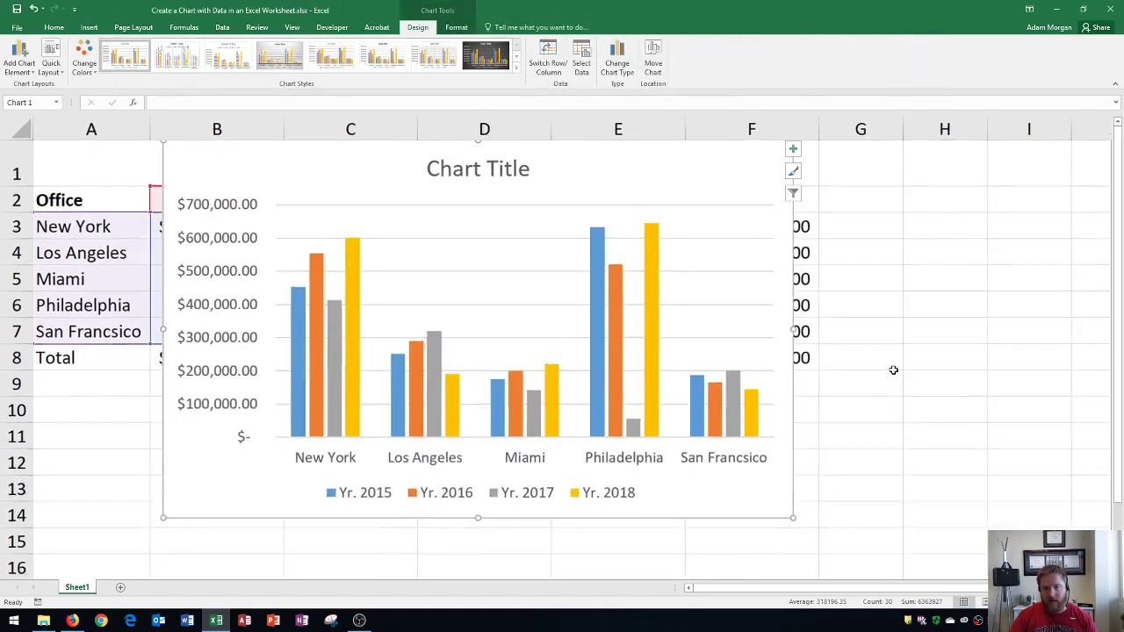
scroll(890, 373, "down", 4, "ctrl")
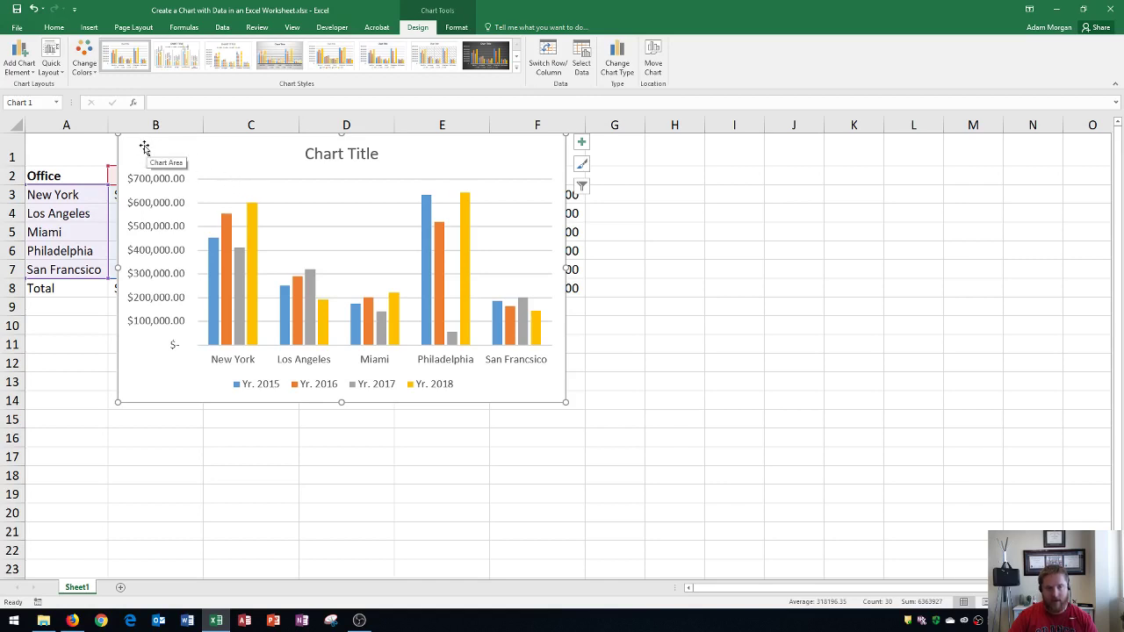
left_click_drag(144, 147, 131, 314)
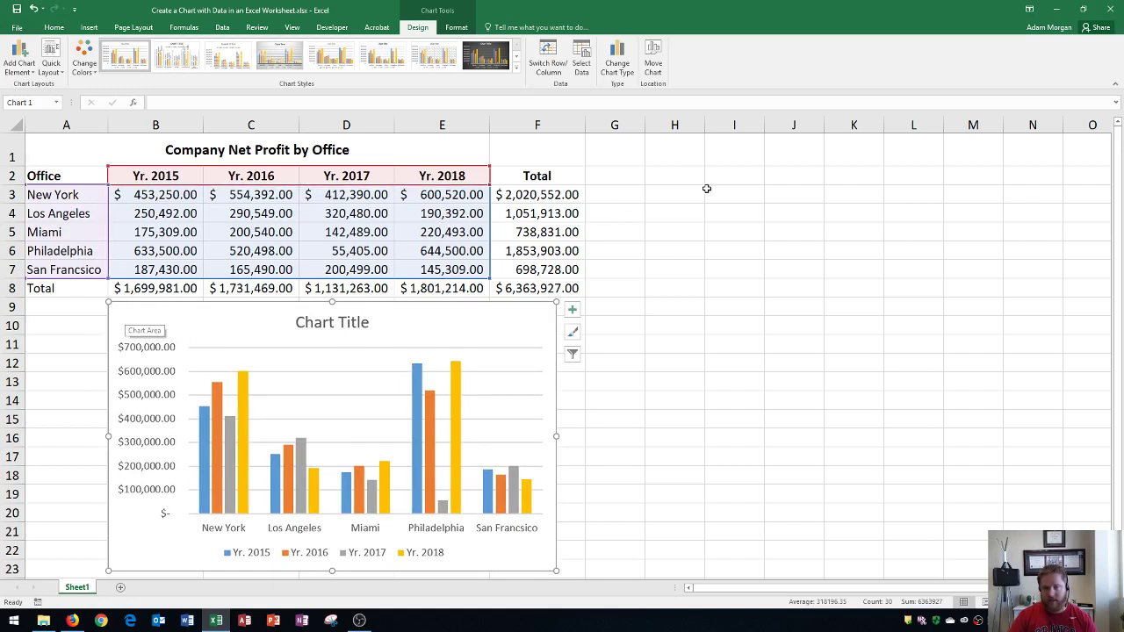
left_click(689, 191)
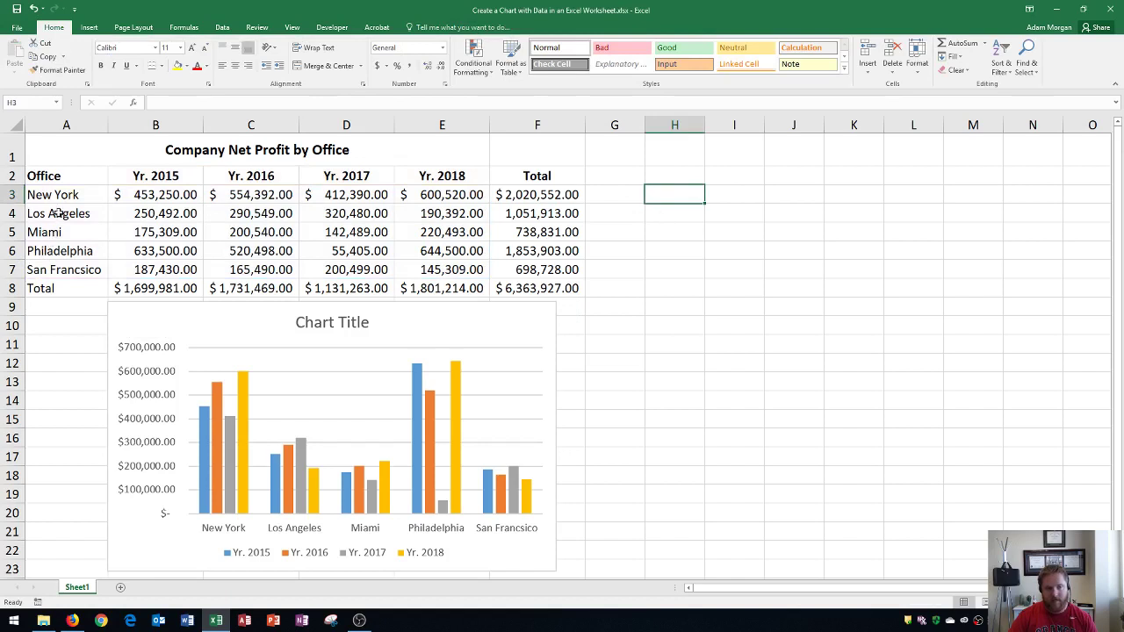
Select the office names in A2:A7 together with the Yr. 2018 data in E2:E7 and bring up their recommended charts.
left_click_drag(43, 175, 82, 271)
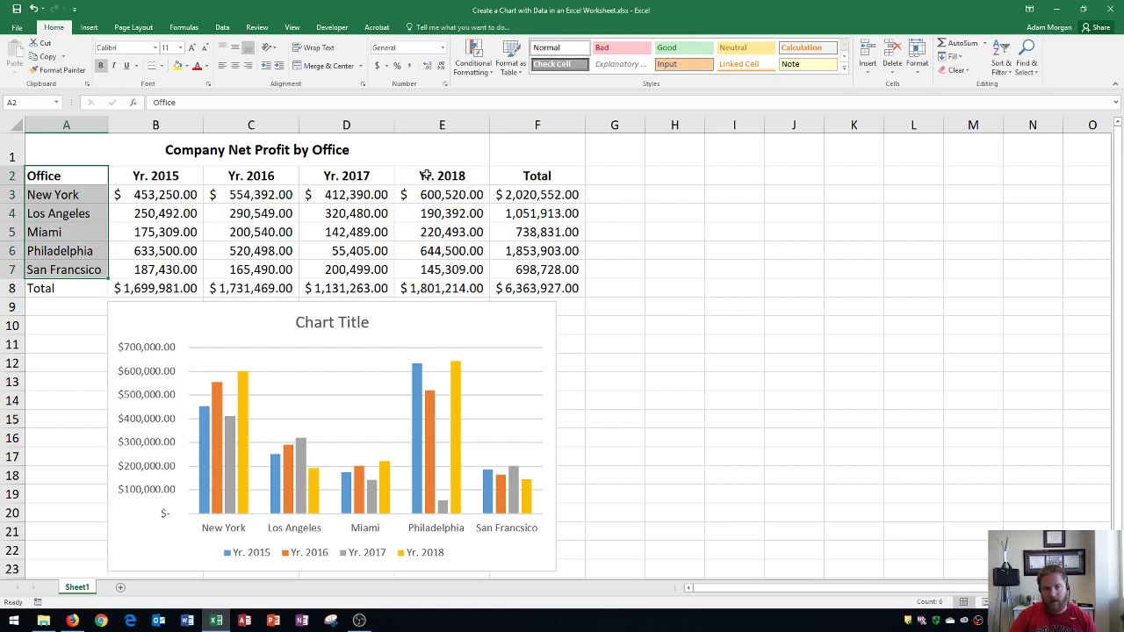
left_click_drag(431, 174, 448, 269, "ctrl")
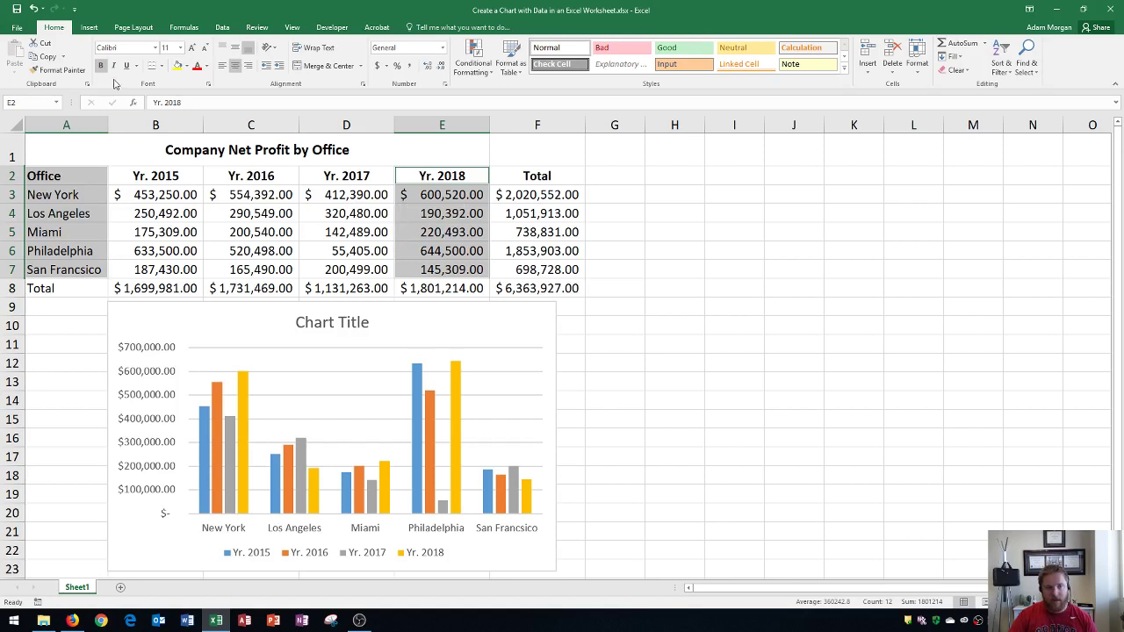
left_click(88, 27)
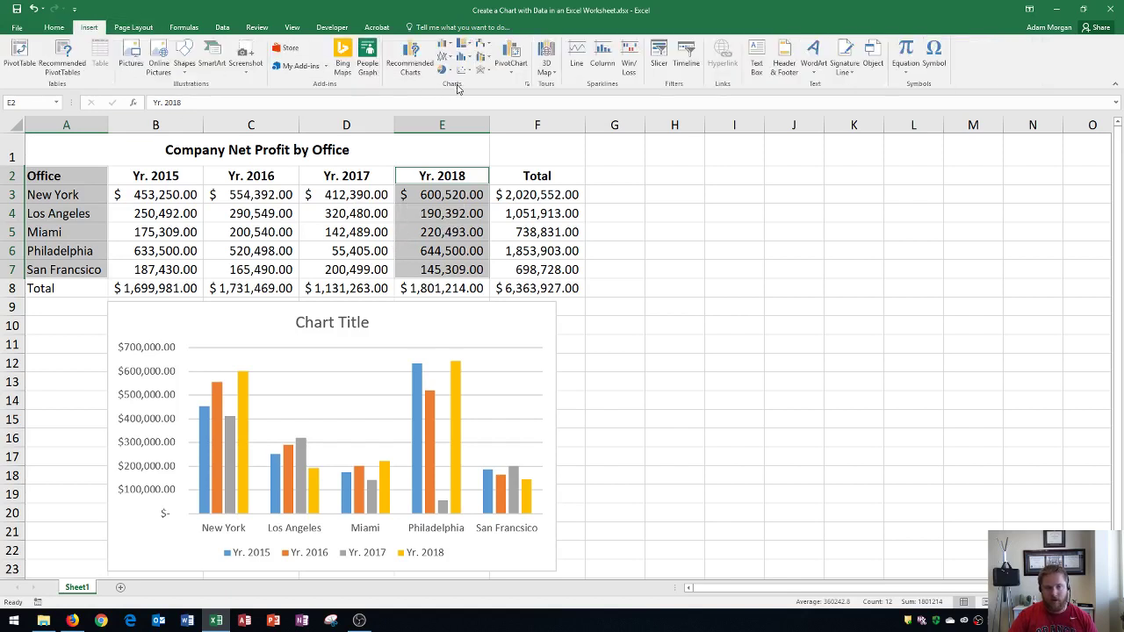
left_click(413, 70)
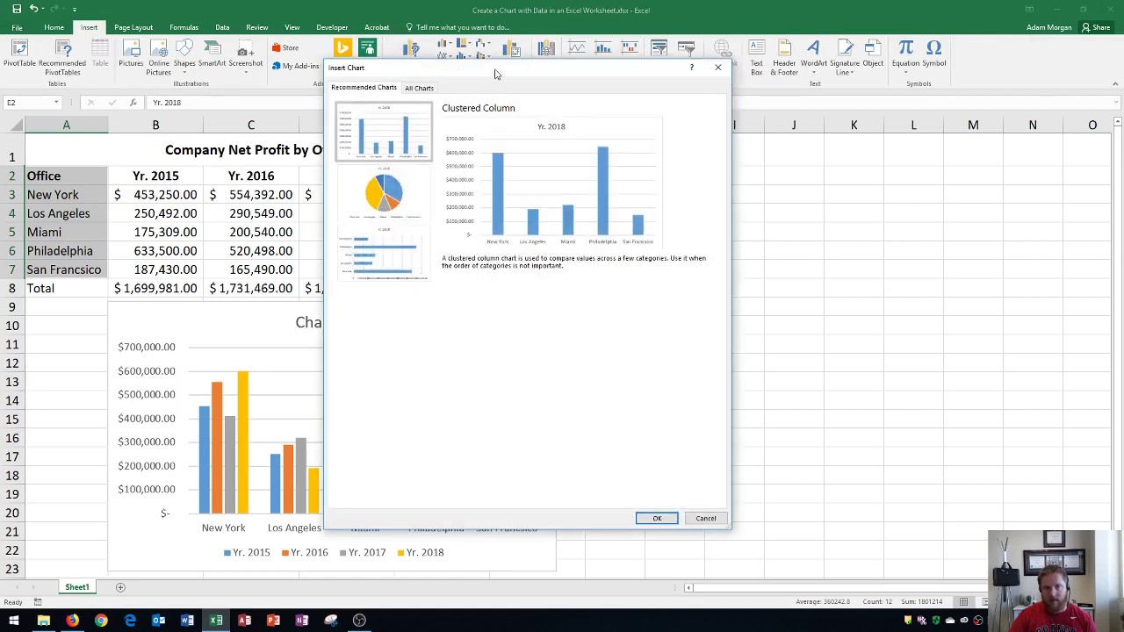
left_click_drag(494, 74, 585, 67)
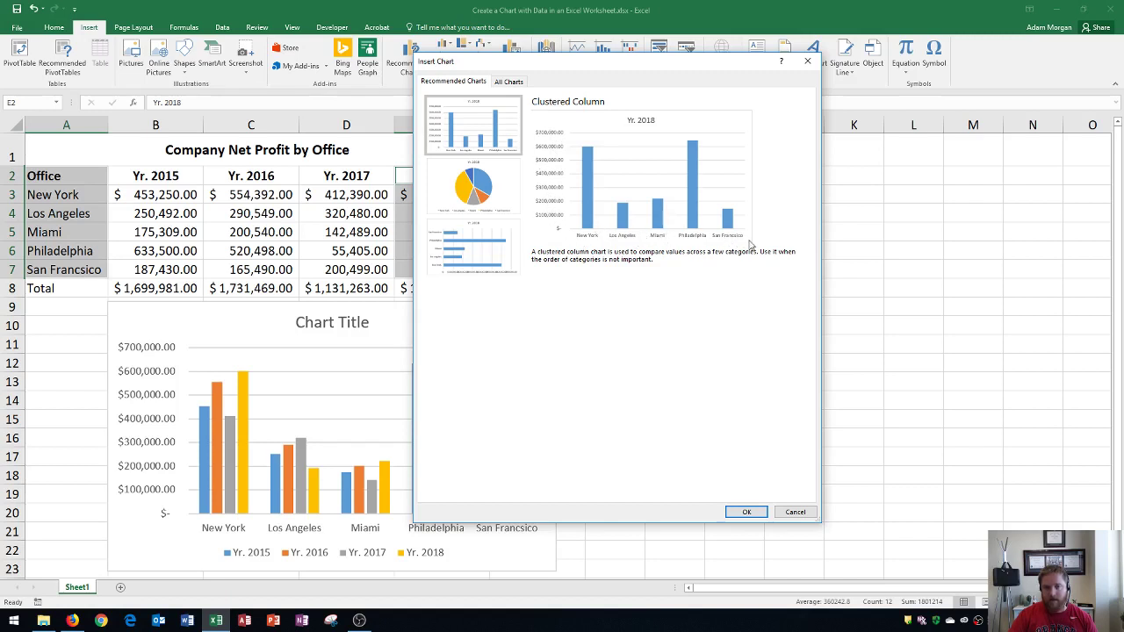
Insert the recommended pie chart of the Yr. 2018 profits and place it beside the table, starting at column G.
left_click(462, 189)
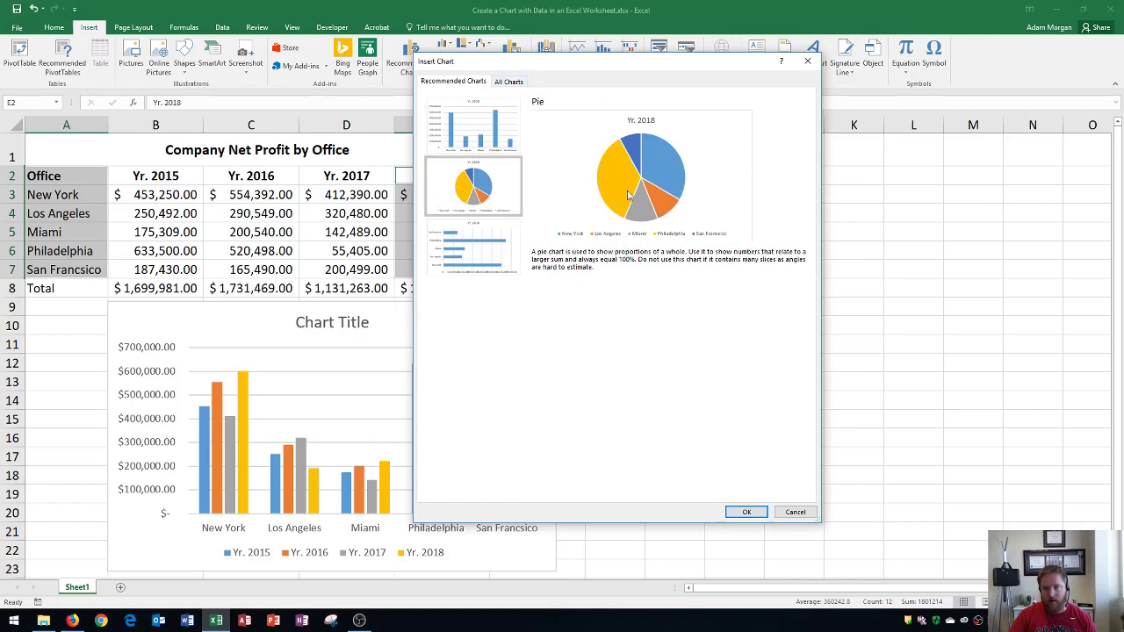
left_click(755, 512)
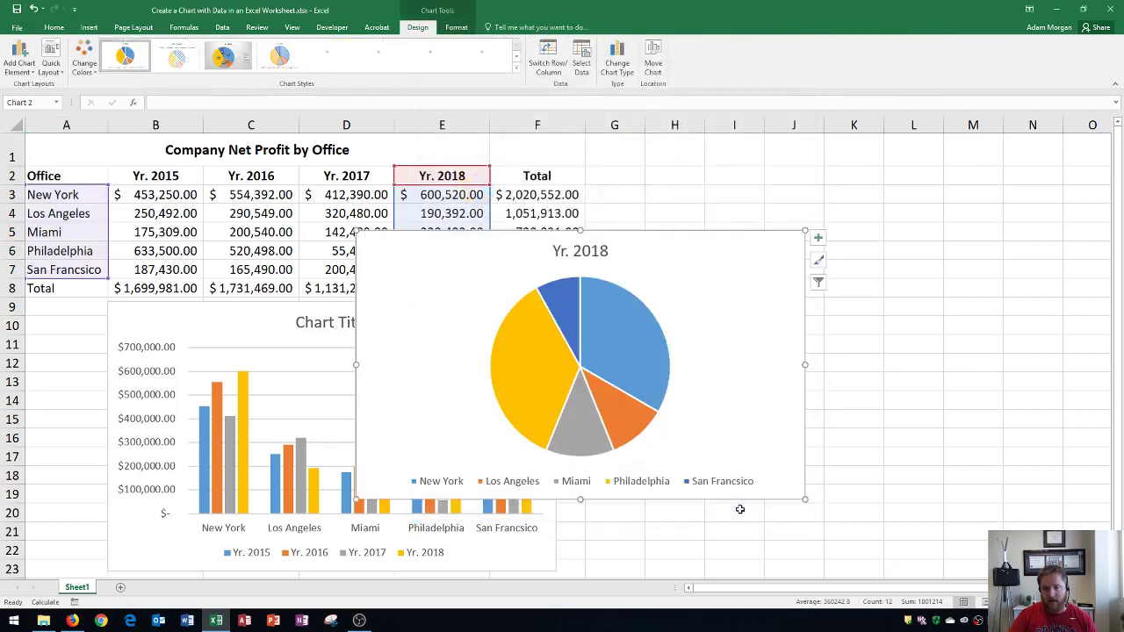
mouse_move(422, 255)
left_mouse_down()
mouse_move(645, 216)
mouse_move(665, 165)
left_mouse_up()
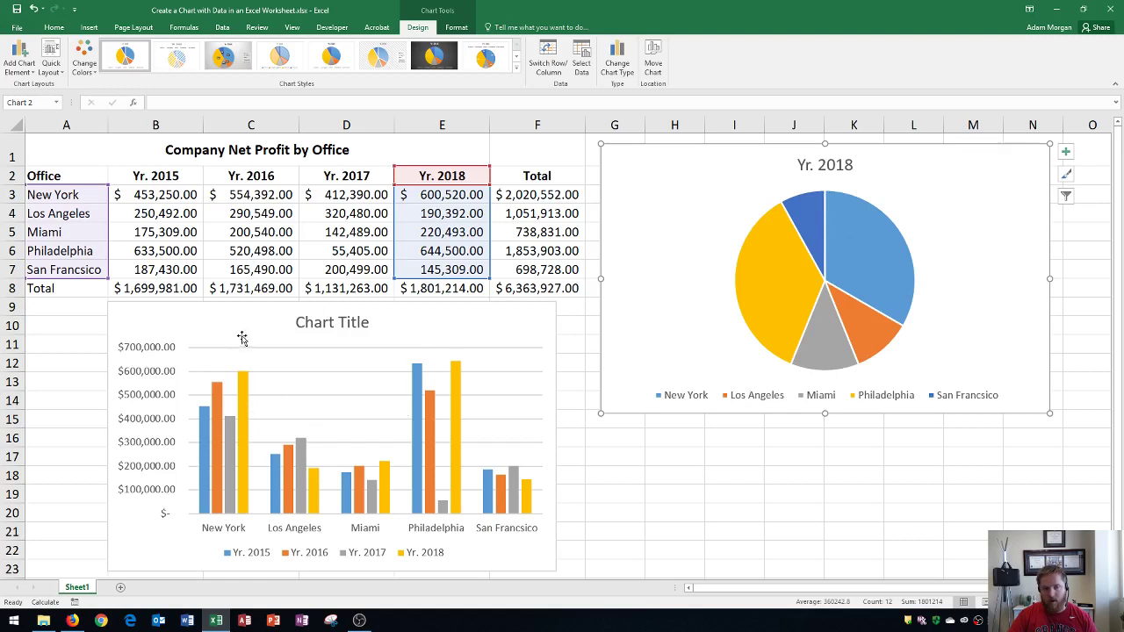
Review the clustered column chart's source data in the profit table and the chart commands available for inserting.
left_click(165, 322)
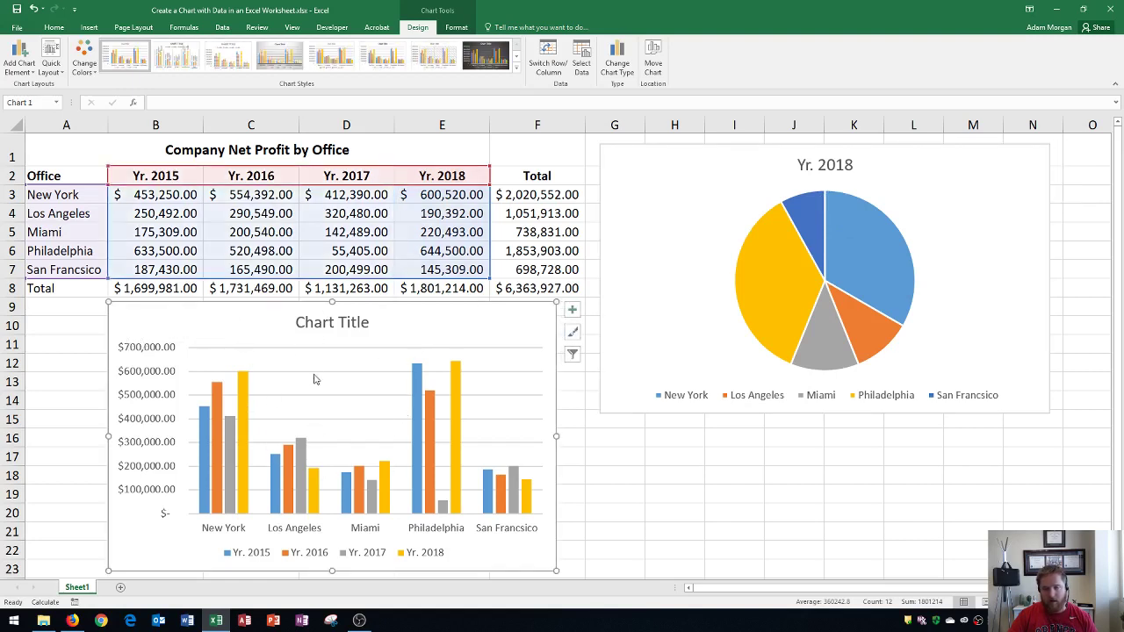
left_click(78, 360)
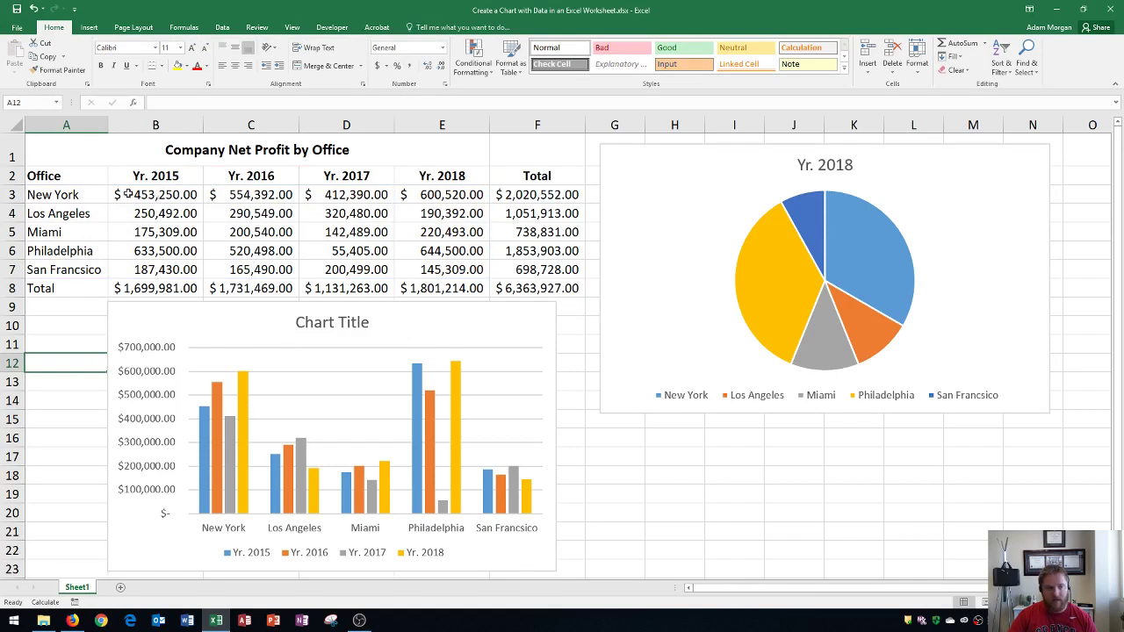
left_click_drag(90, 176, 87, 250)
left_click(251, 213)
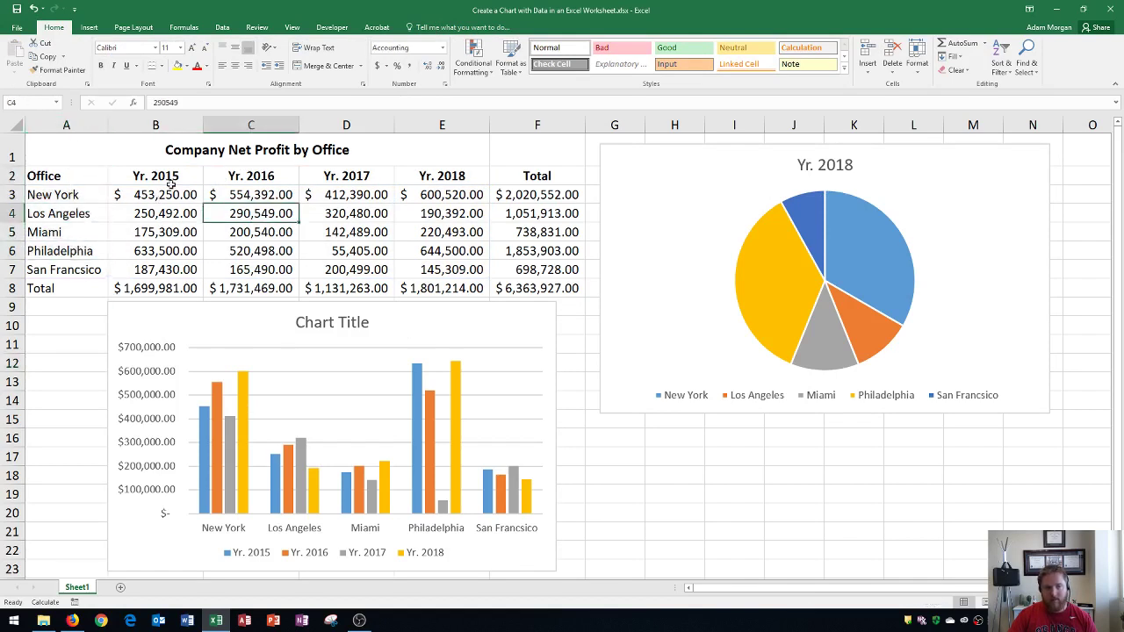
left_click(89, 27)
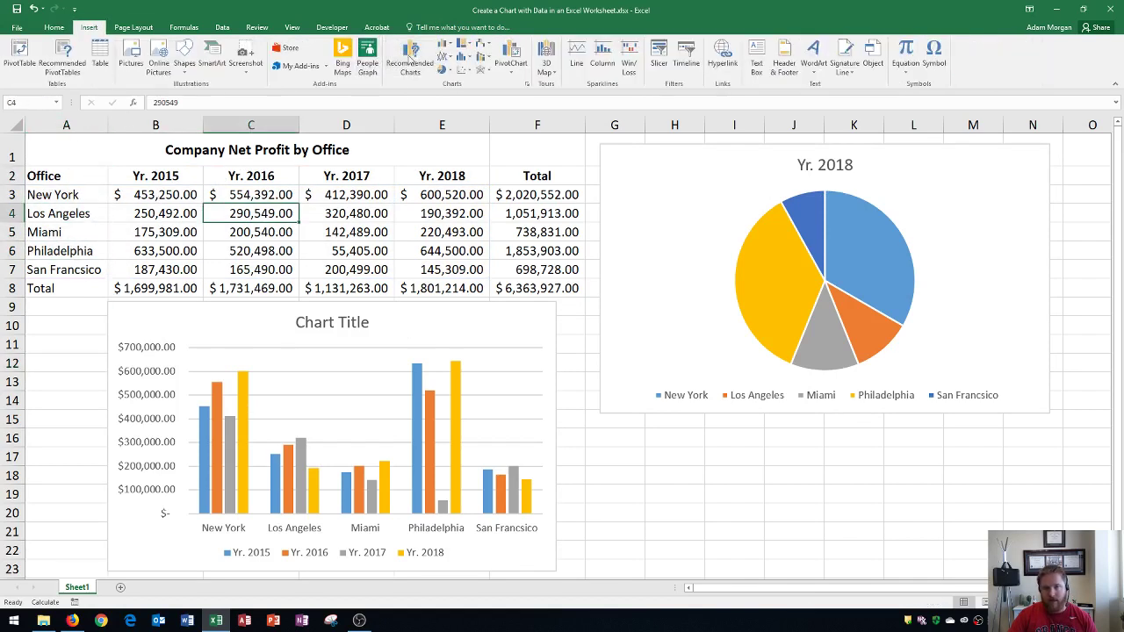